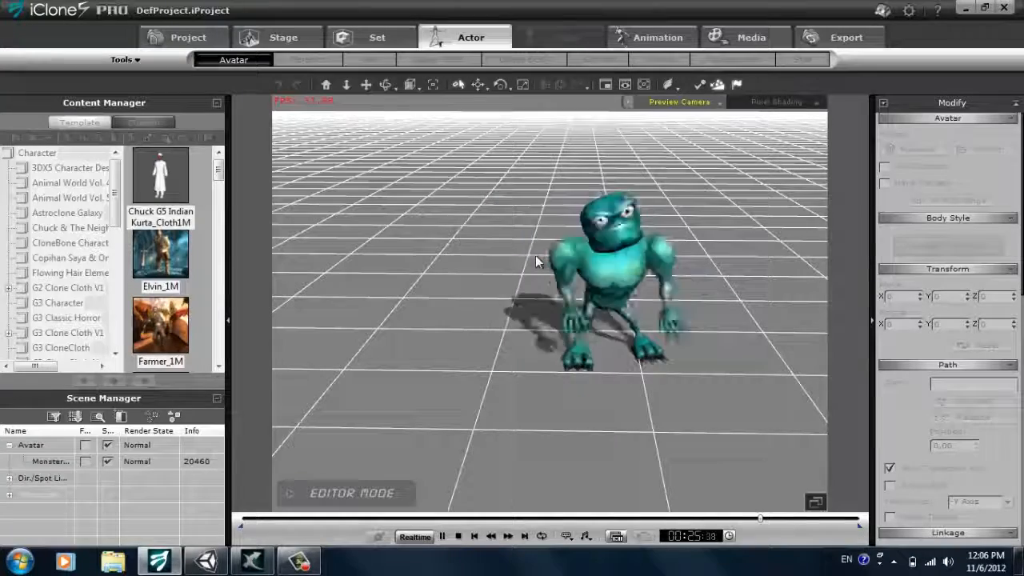
Step: Stop the animation playback and send the Monster_D avatar to 3DXchange for editing
{"action": "left_click", "coordinate": [457, 536]}
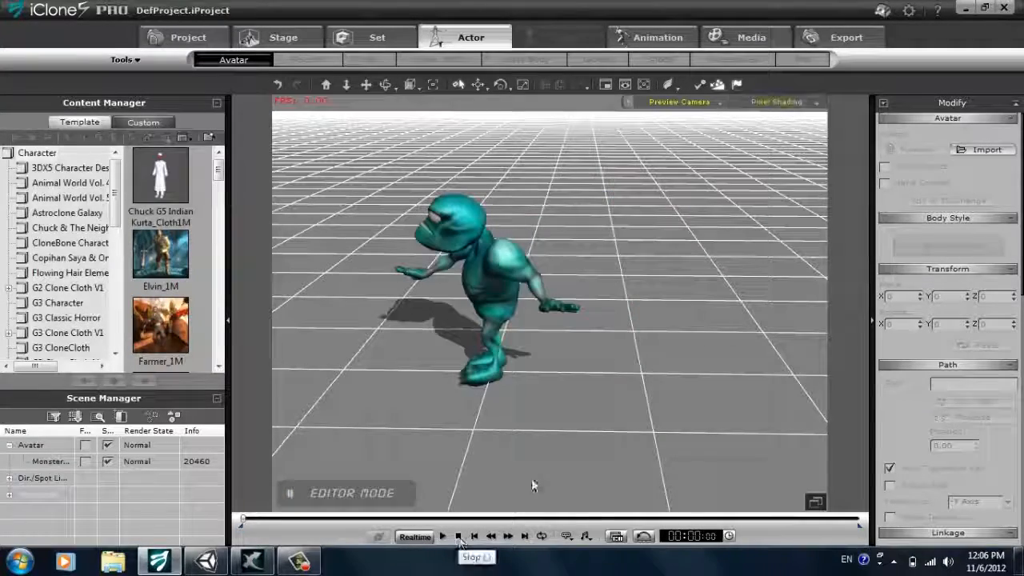
{"action": "left_click", "coordinate": [496, 280]}
{"action": "middle_click_drag", "start_coordinate": [488, 267], "coordinate": [711, 201]}
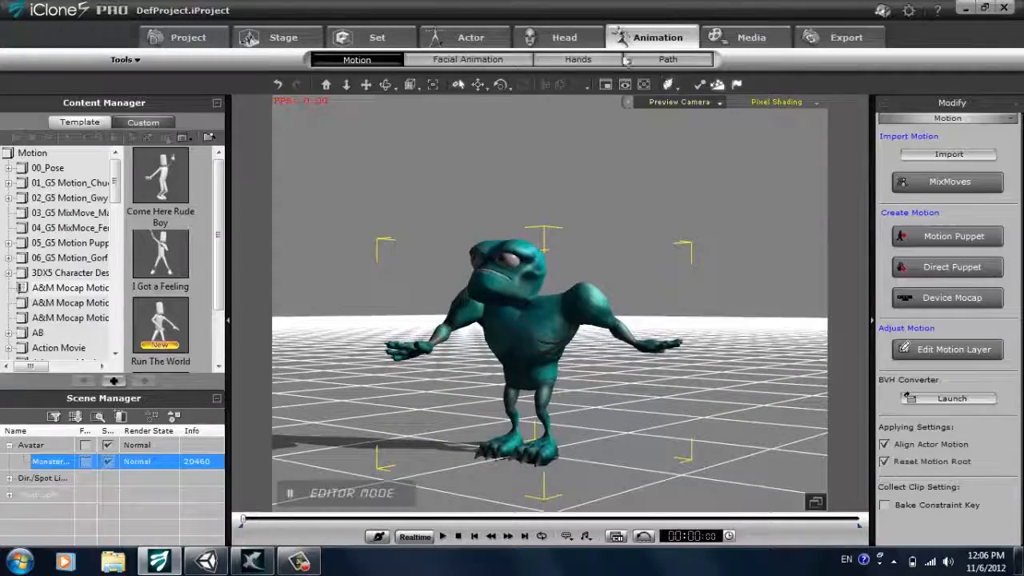
{"action": "left_click", "coordinate": [465, 39]}
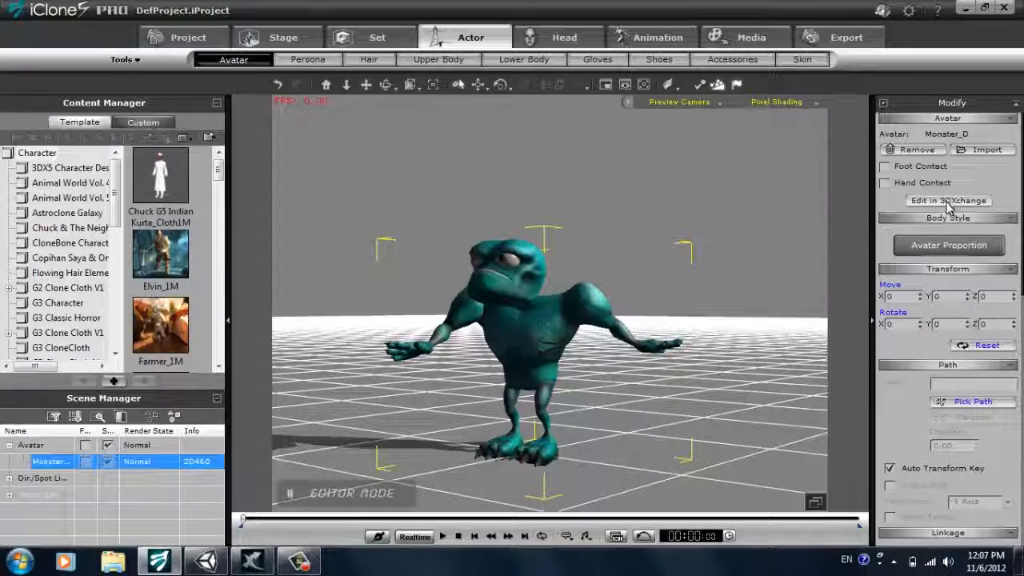
{"action": "left_click", "coordinate": [948, 201]}
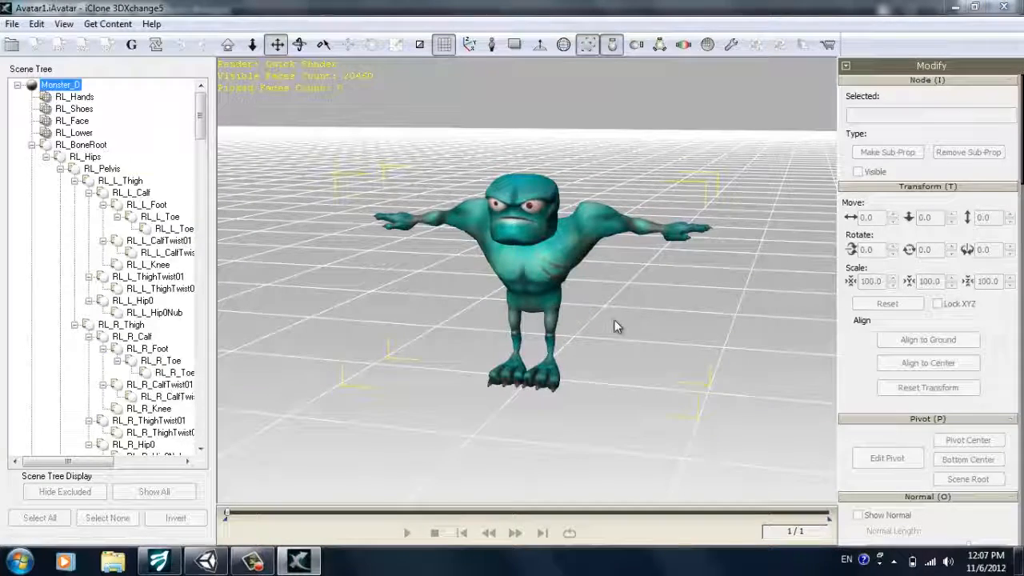
Step: Export the Monster_D character to the desktop as an FBX named Grumpy Orc, using the GameEngine_Unity3D target tool preset
{"action": "left_click_drag", "start_coordinate": [604, 257], "coordinate": [614, 319]}
{"action": "right_click_drag", "start_coordinate": [615, 319], "coordinate": [621, 273]}
{"action": "left_click_drag", "start_coordinate": [624, 331], "coordinate": [679, 303]}
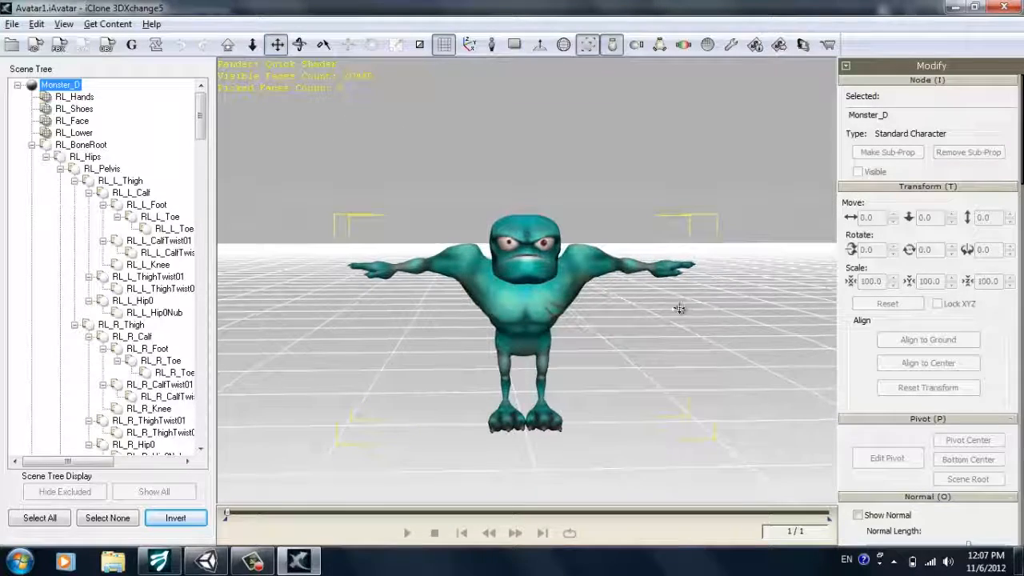
{"action": "left_click", "coordinate": [57, 46]}
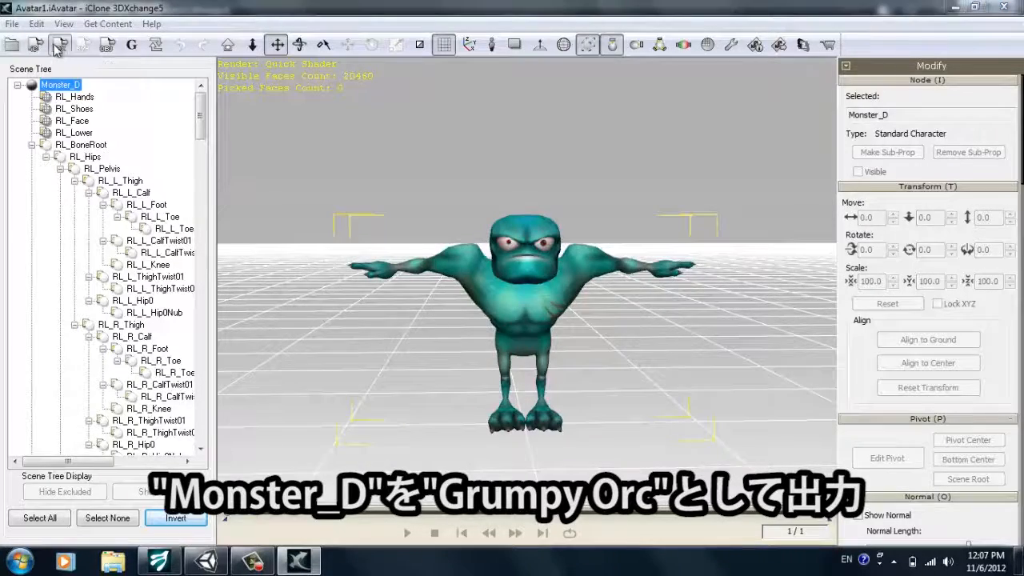
{"action": "double_click", "coordinate": [361, 93]}
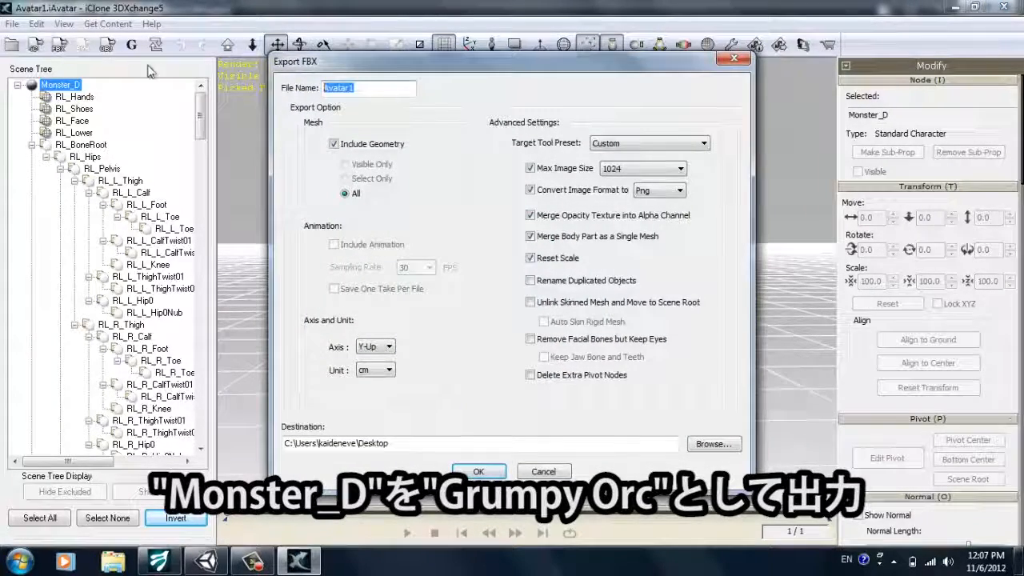
{"action": "type", "text": "Grumpy Orc"}
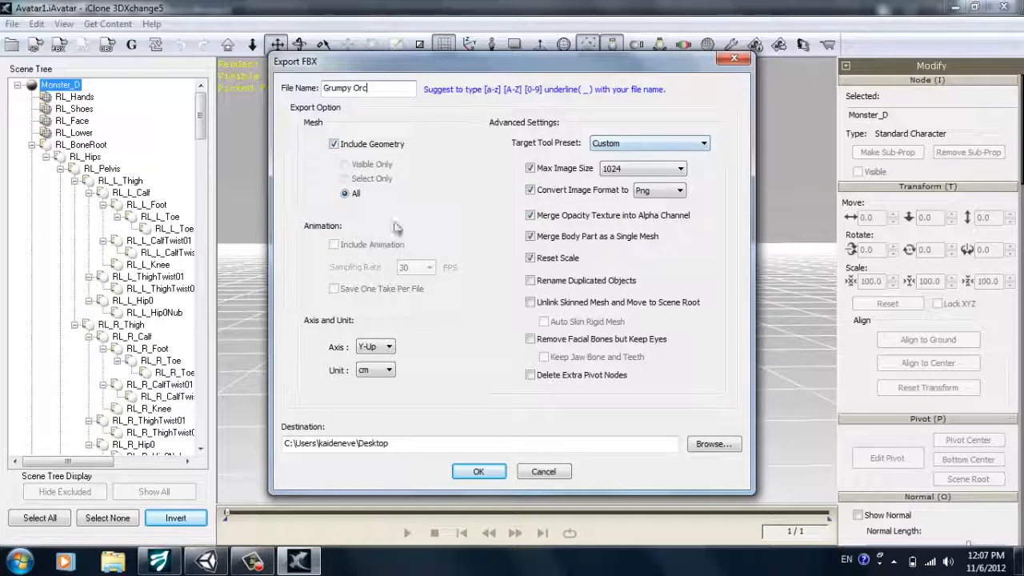
{"action": "left_click", "coordinate": [634, 145]}
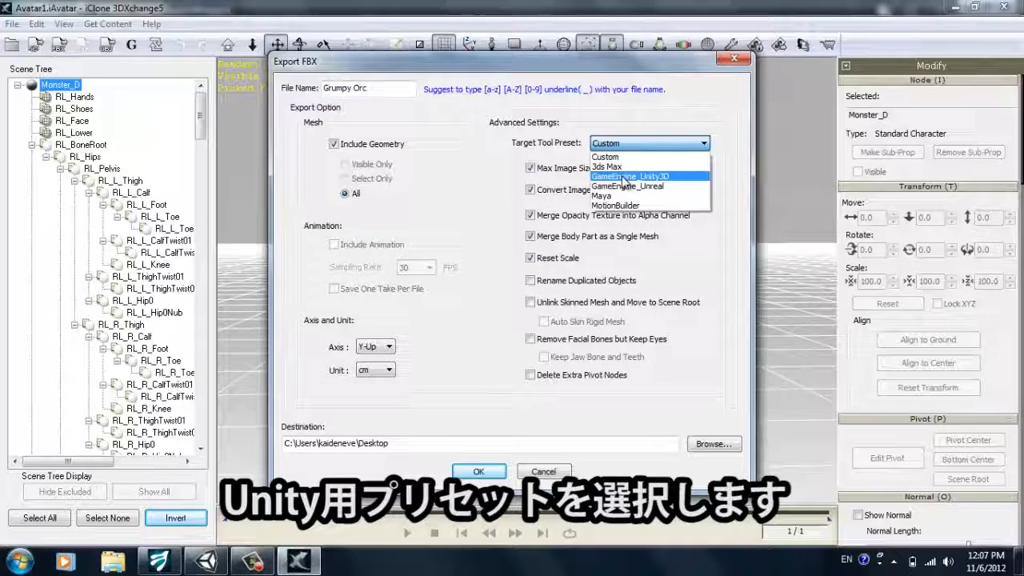
{"action": "left_click", "coordinate": [625, 177]}
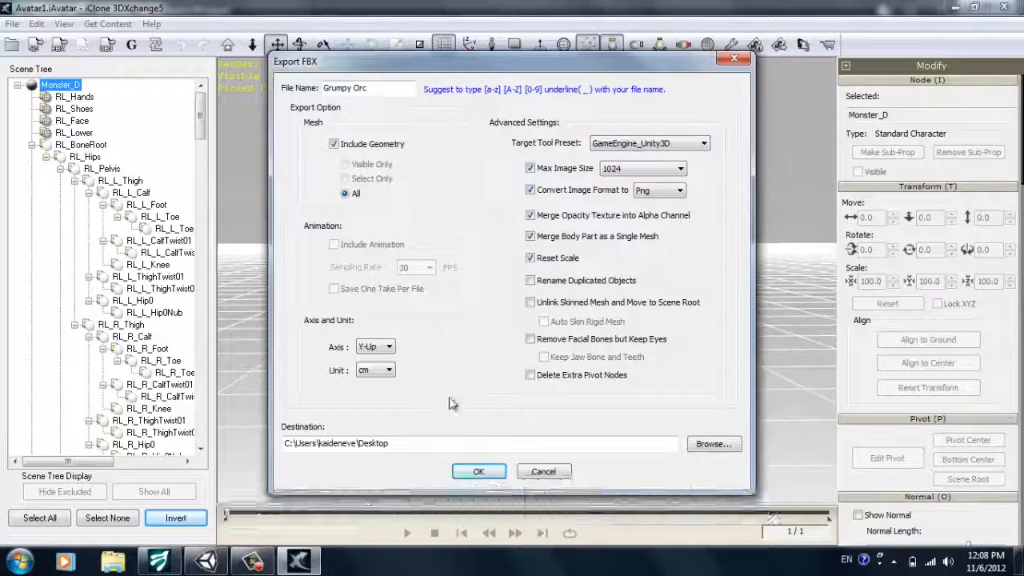
{"action": "left_click", "coordinate": [483, 471]}
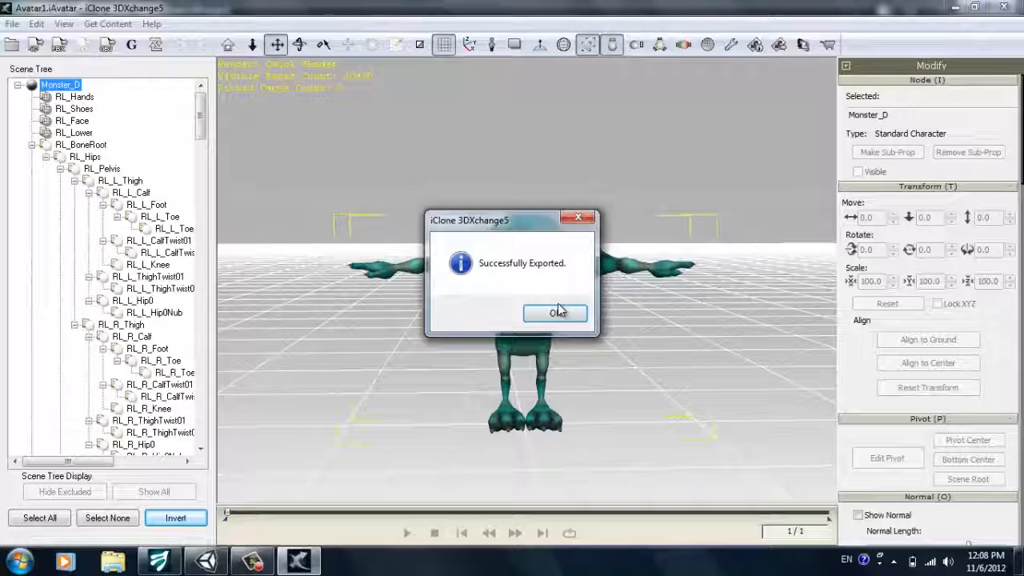
{"action": "left_click", "coordinate": [557, 312]}
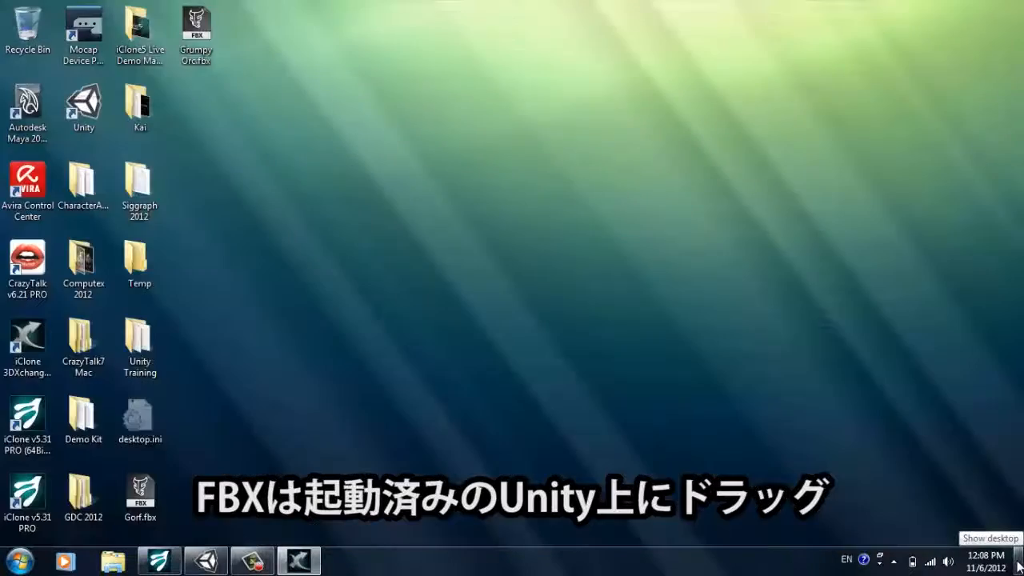
Step: Import Grumpy Orc.fbx from the desktop into the Characters folder of the Unity project and fix its normal map texture setting
{"action": "left_click", "coordinate": [1016, 565]}
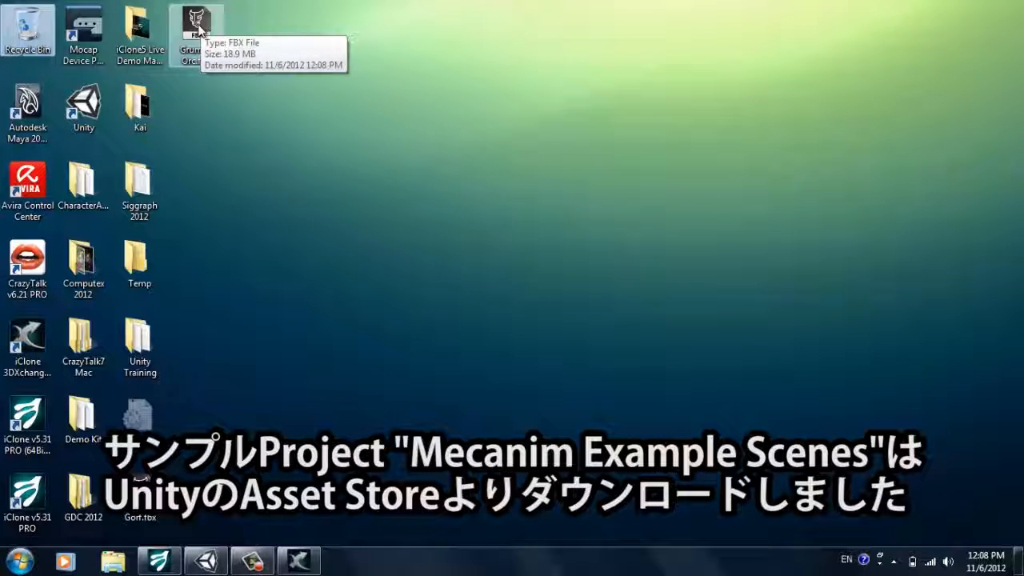
{"action": "left_click_drag", "start_coordinate": [200, 30], "coordinate": [235, 518]}
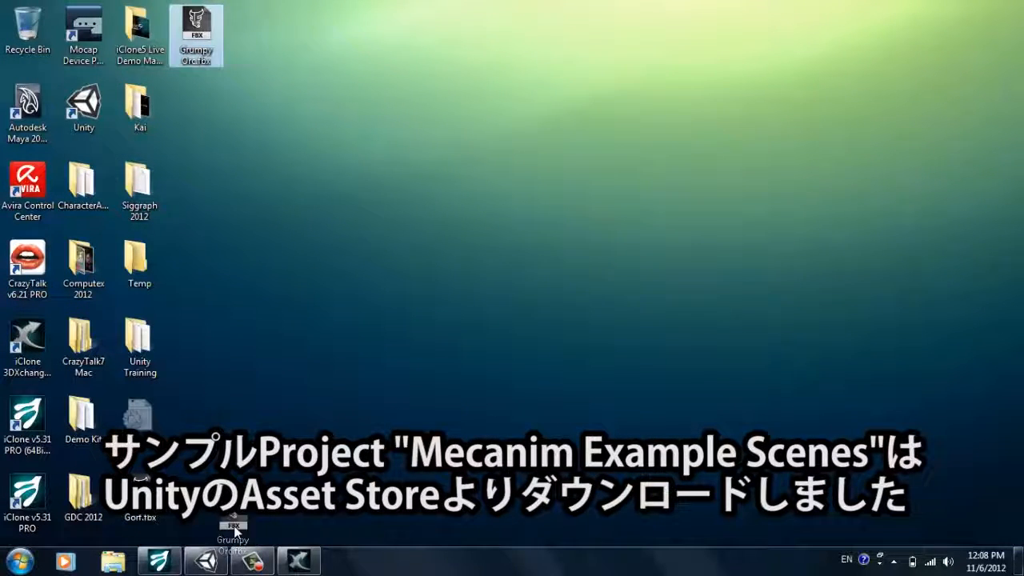
{"action": "left_click_drag", "start_coordinate": [220, 557], "coordinate": [535, 397]}
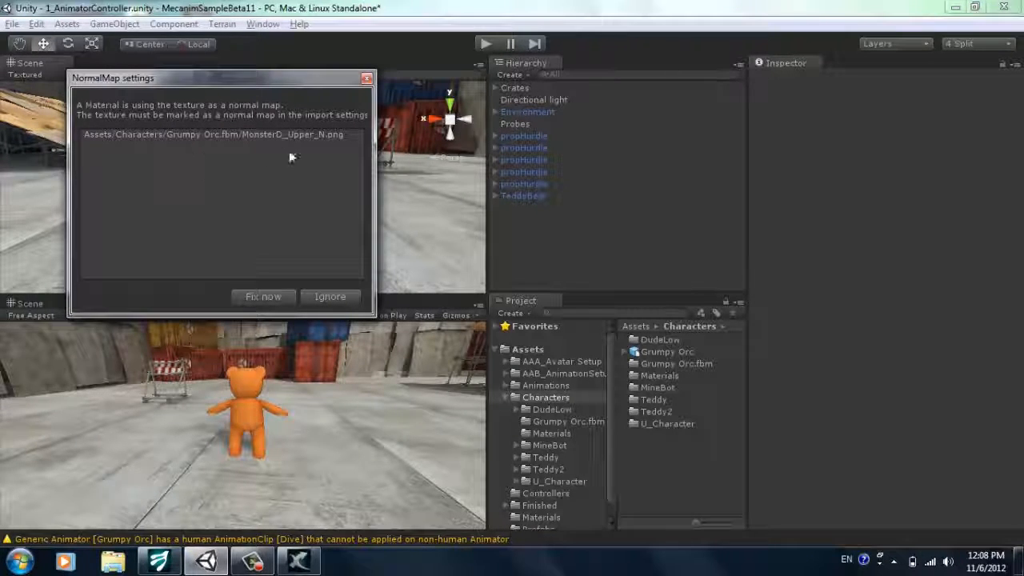
{"action": "left_click", "coordinate": [272, 296]}
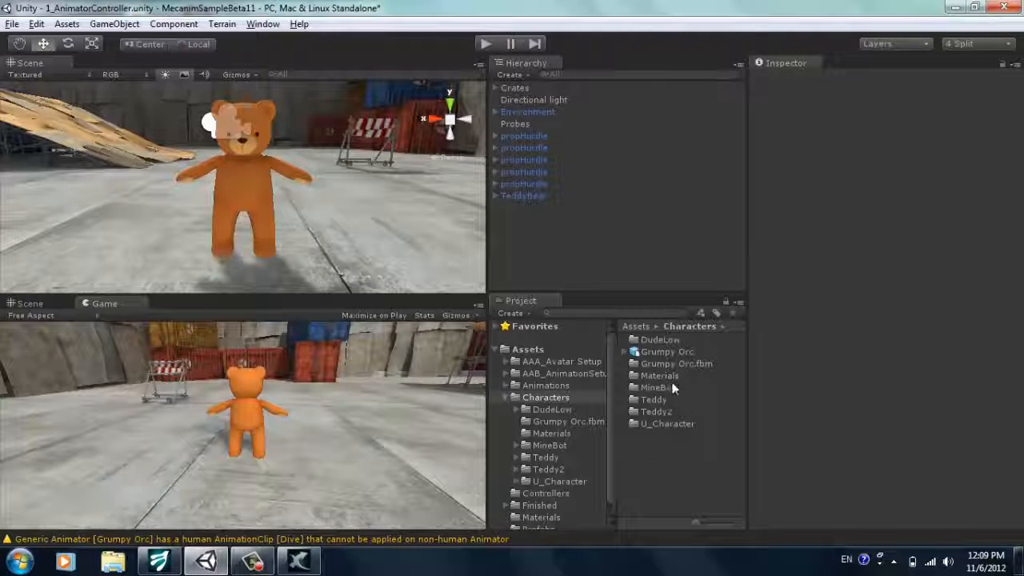
Step: Place the Grumpy Orc model in the scene beside the teddy bear
{"action": "left_click", "coordinate": [655, 351]}
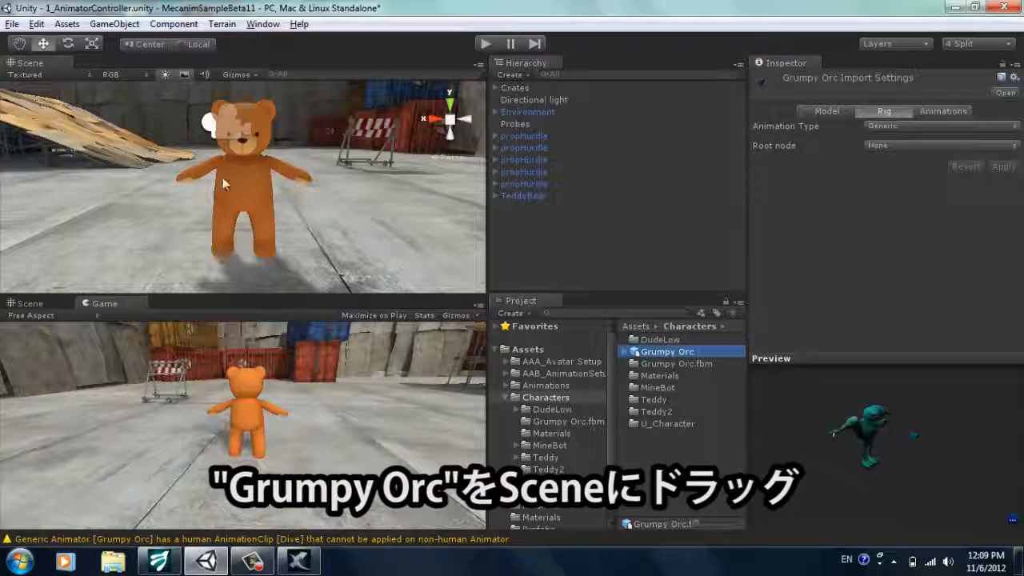
{"action": "mouse_move", "coordinate": [165, 168]}
{"action": "left_mouse_down", "text": "alt"}
{"action": "mouse_move", "coordinate": [190, 171]}
{"action": "mouse_move", "coordinate": [162, 171]}
{"action": "left_mouse_up", "text": "alt"}
{"action": "middle_click_drag", "start_coordinate": [162, 171], "coordinate": [291, 177]}
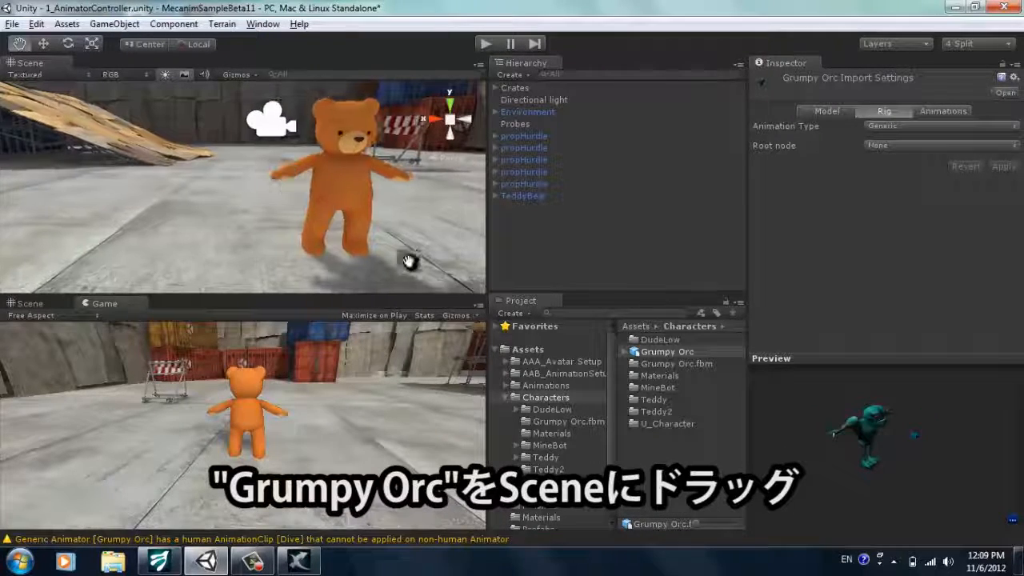
{"action": "left_click", "coordinate": [664, 366]}
{"action": "left_click", "coordinate": [665, 352]}
{"action": "left_click_drag", "start_coordinate": [671, 355], "coordinate": [177, 244]}
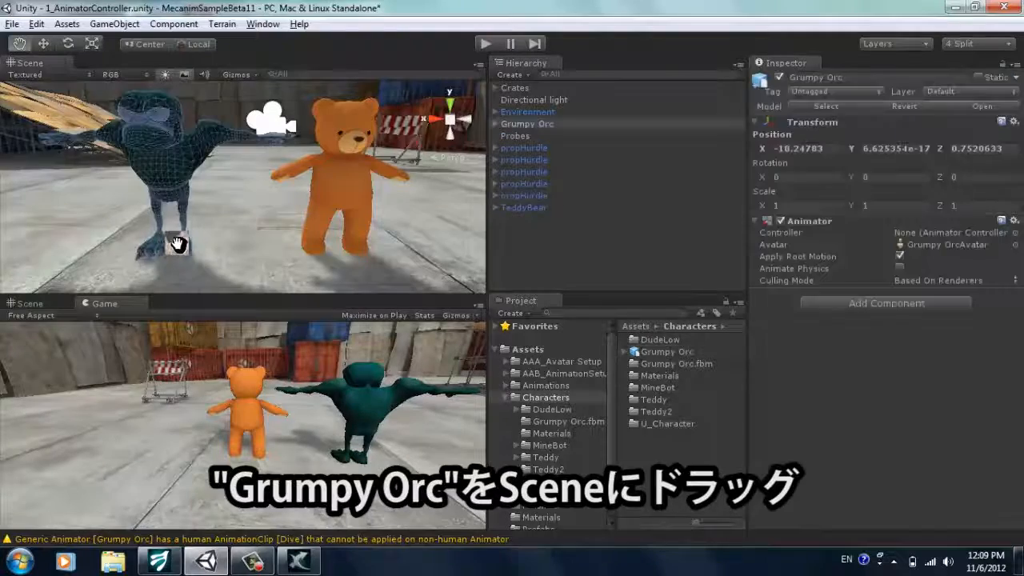
Step: Enable Use Light Probes on the Skinned Mesh Renderer of the Grumpy Orc's Body
{"action": "key", "text": "alt"}
{"action": "left_click_drag", "start_coordinate": [335, 221], "coordinate": [359, 213], "text": "alt"}
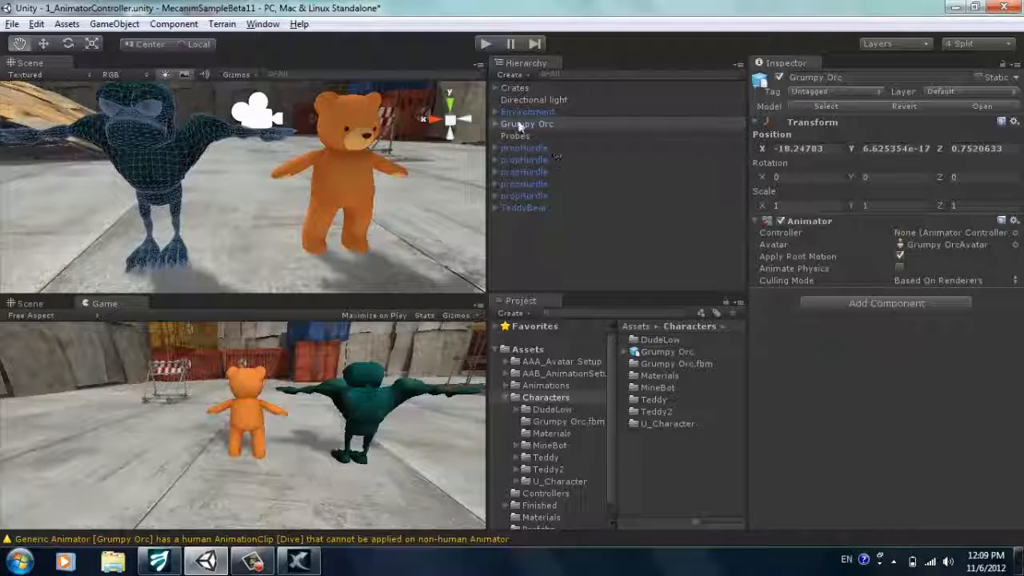
{"action": "left_click", "coordinate": [495, 123]}
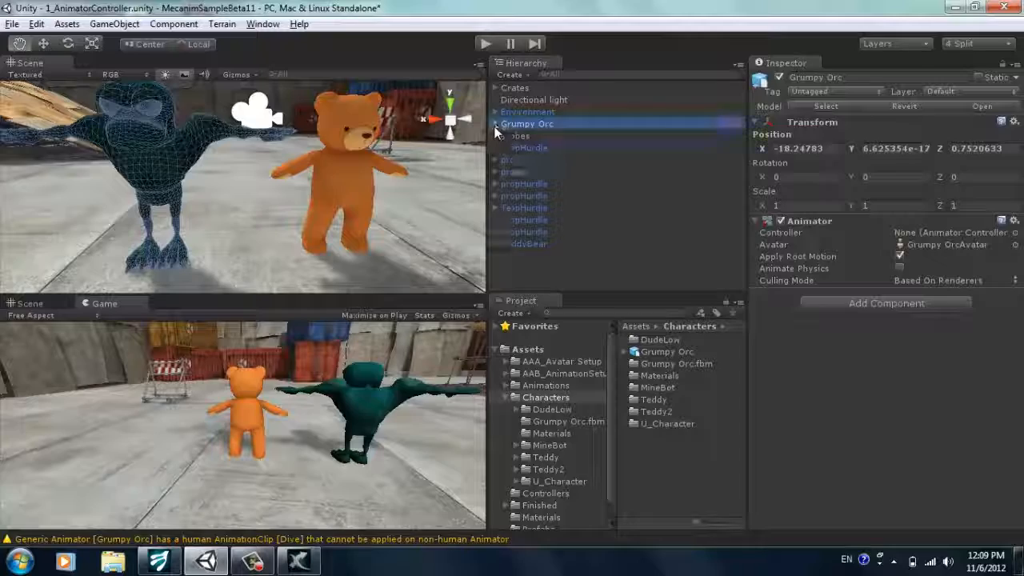
{"action": "left_click", "coordinate": [523, 136]}
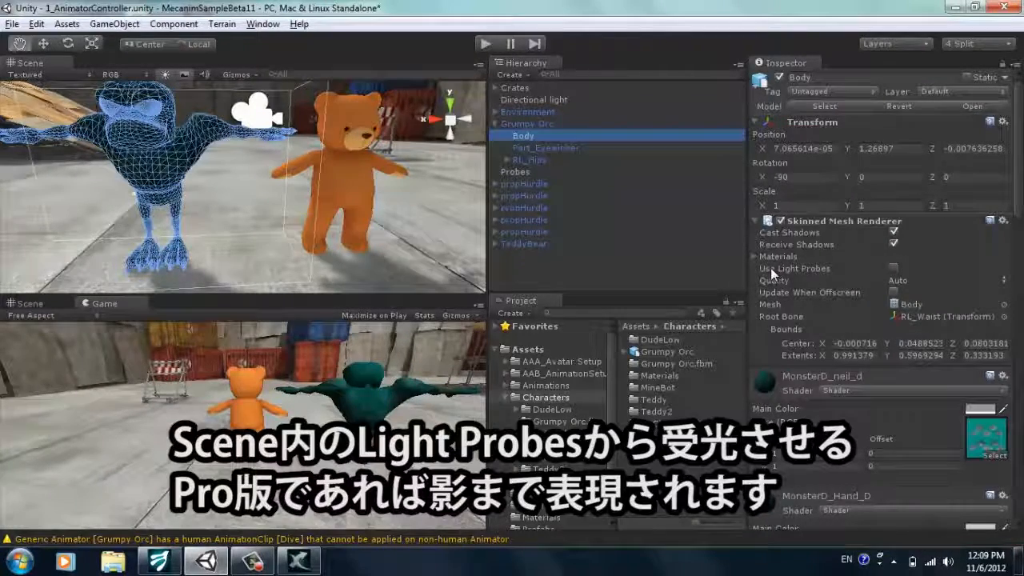
{"action": "left_click", "coordinate": [892, 267]}
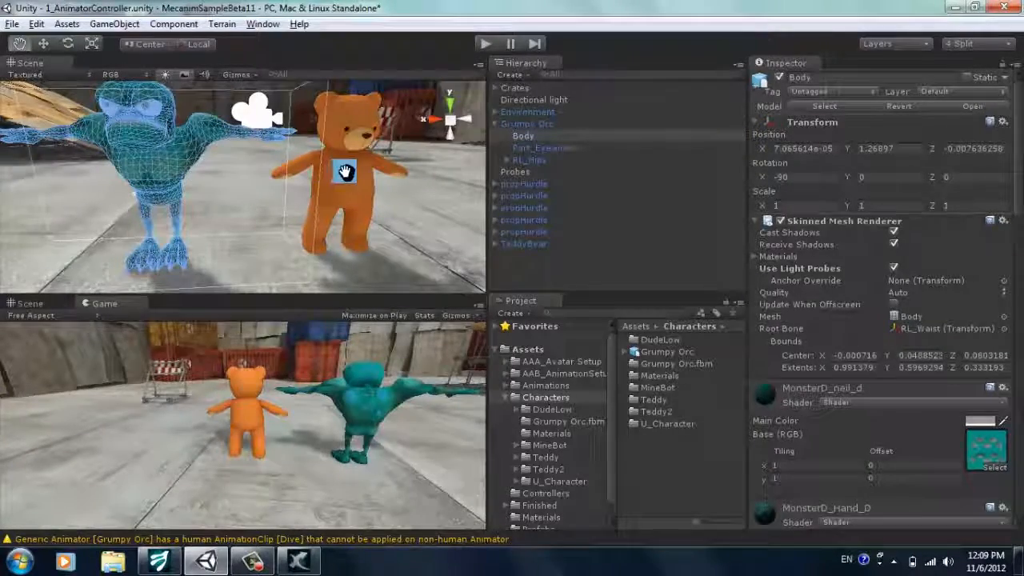
Step: Open the import settings of the source model behind the scene's Grumpy Orc
{"action": "key", "text": "w"}
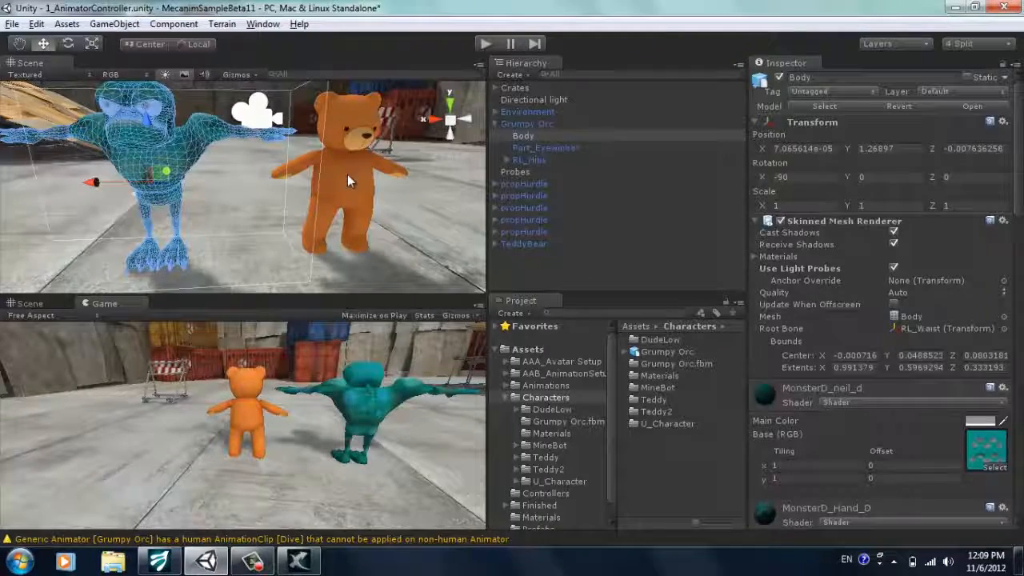
{"action": "left_click", "coordinate": [347, 174]}
{"action": "left_click", "coordinate": [160, 161]}
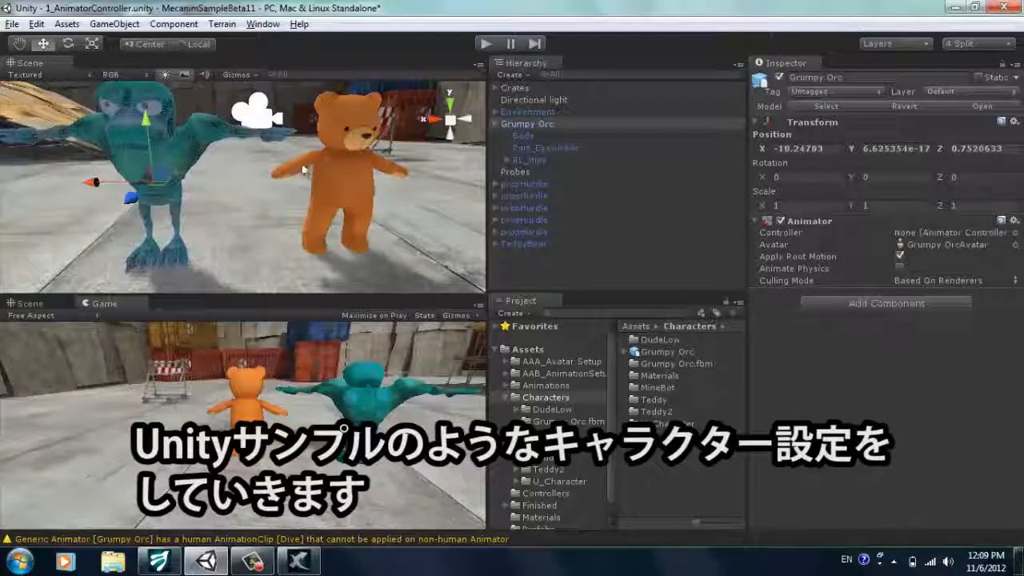
{"action": "left_click_drag", "start_coordinate": [306, 176], "coordinate": [220, 153], "text": "alt"}
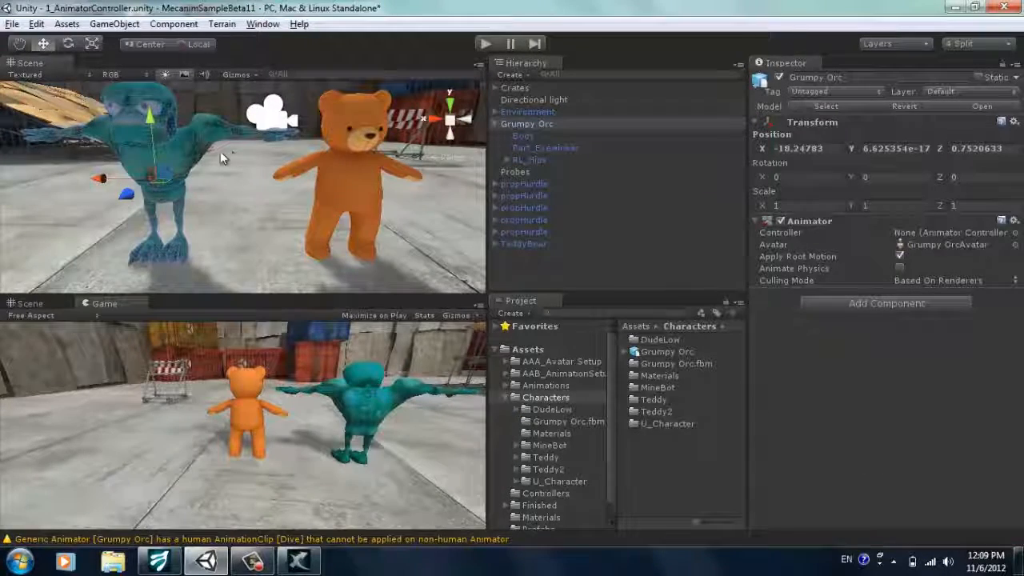
{"action": "left_click", "coordinate": [494, 124]}
{"action": "left_click", "coordinate": [531, 135]}
{"action": "left_click", "coordinate": [528, 126]}
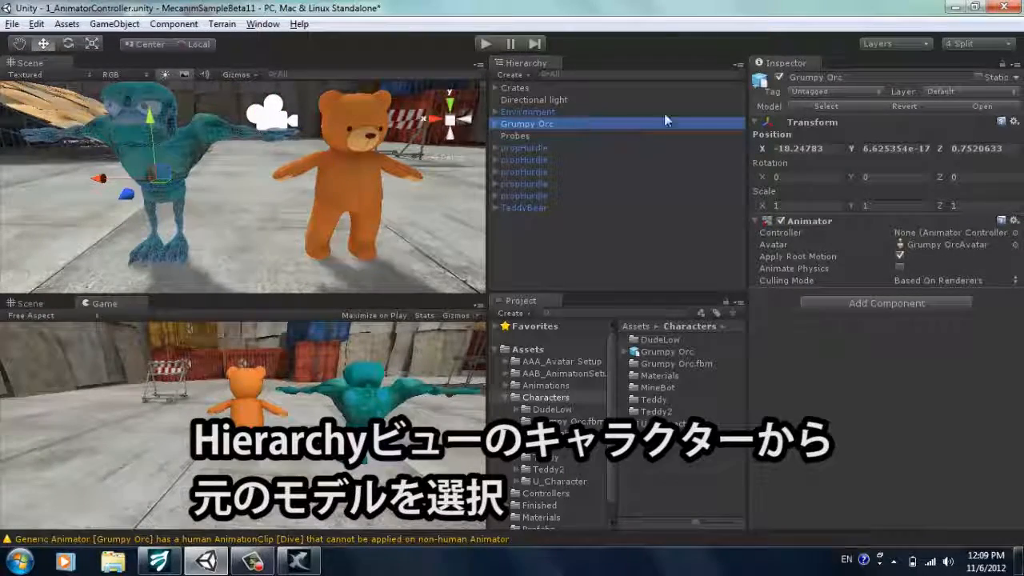
{"action": "left_click", "coordinate": [824, 107]}
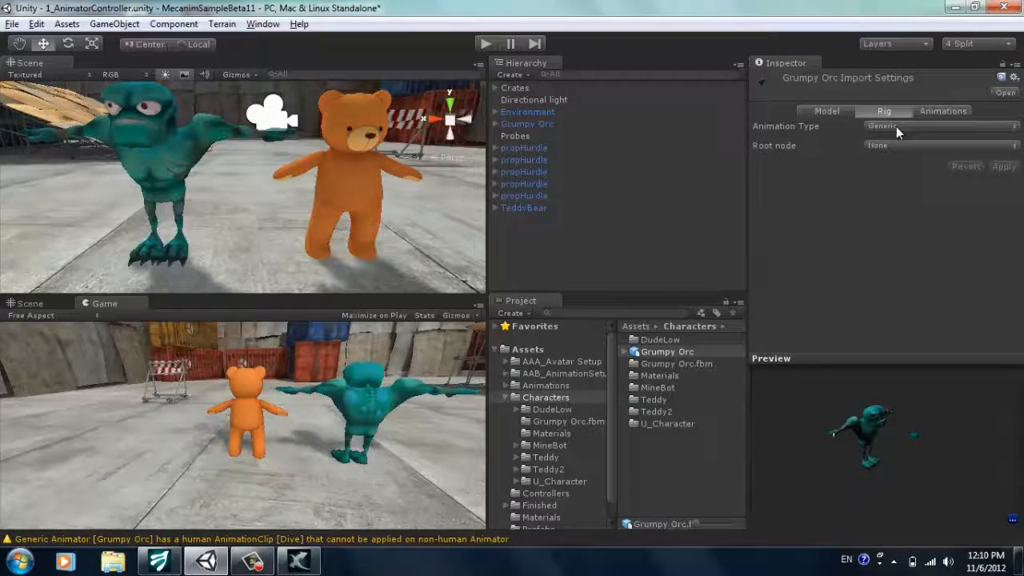
Step: Set the Grumpy Orc rig's animation type to Humanoid
{"action": "left_click", "coordinate": [828, 111]}
{"action": "left_click", "coordinate": [883, 111]}
{"action": "left_click", "coordinate": [900, 126]}
{"action": "left_click", "coordinate": [909, 192]}
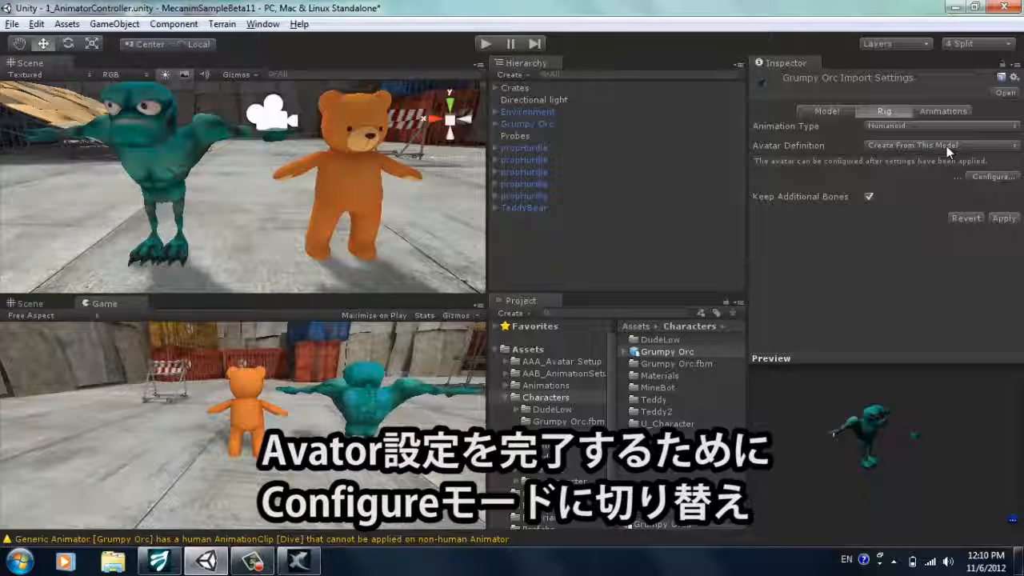
Step: Open the Grumpy Orc's avatar configuration, saving the scene and applying the pending import settings
{"action": "left_click", "coordinate": [982, 176]}
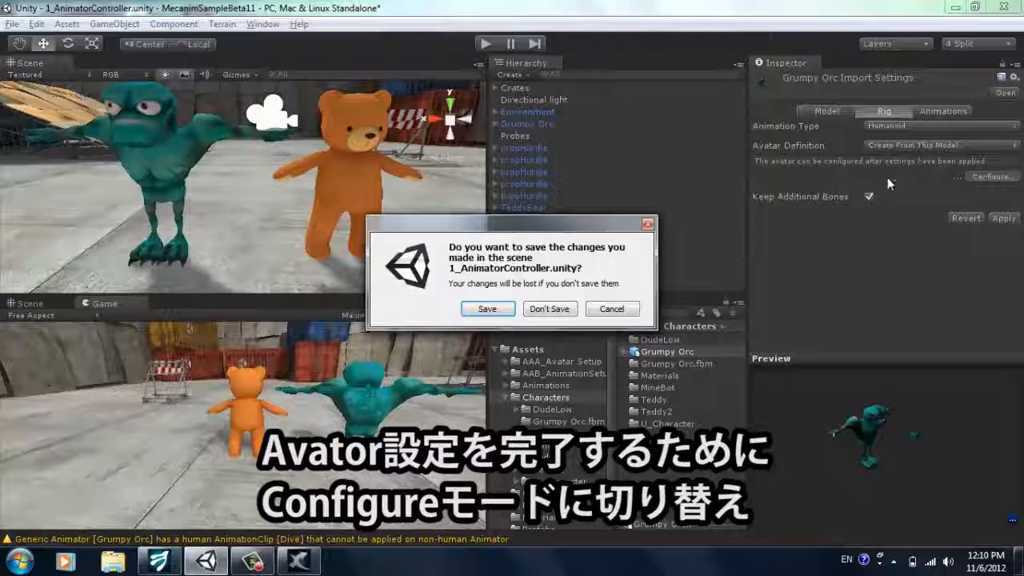
{"action": "left_click", "coordinate": [500, 311]}
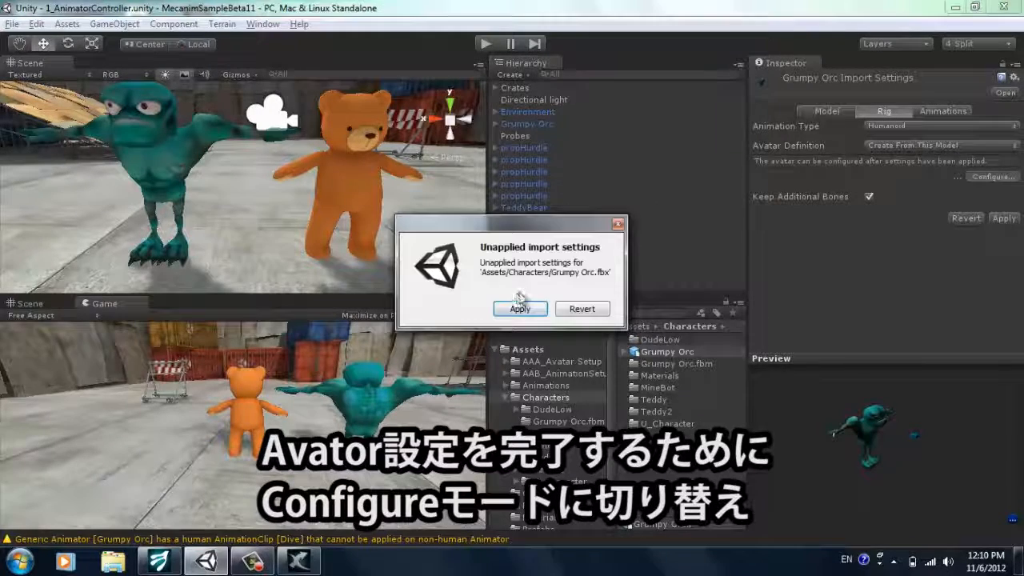
{"action": "left_click", "coordinate": [526, 307]}
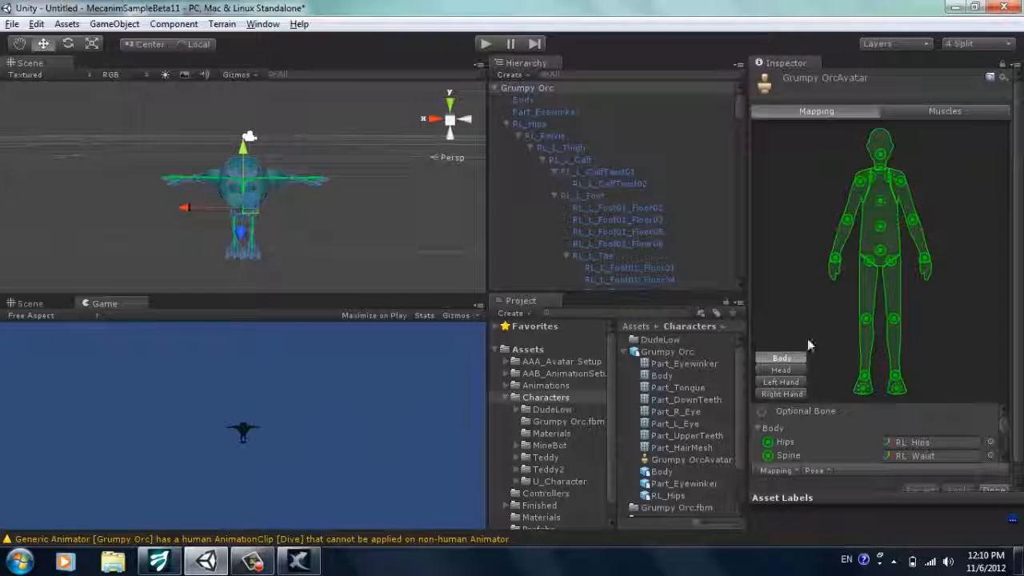
Step: Clear the avatar's bone mapping and check the head, left hand and body mapping views
{"action": "scroll", "coordinate": [1014, 292], "scroll_direction": "down", "scroll_amount": 1}
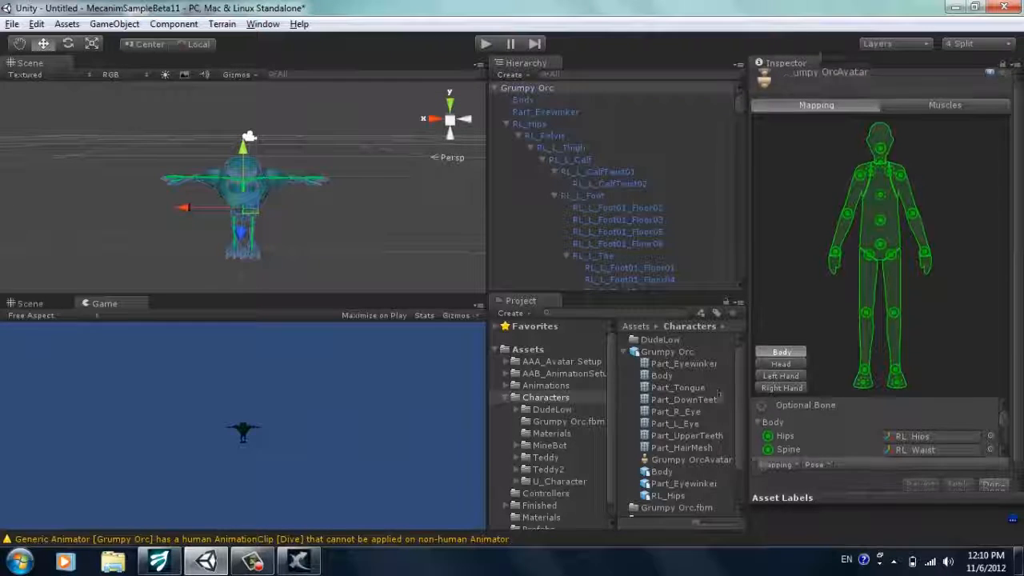
{"action": "left_click", "coordinate": [781, 453]}
{"action": "left_click", "coordinate": [794, 468]}
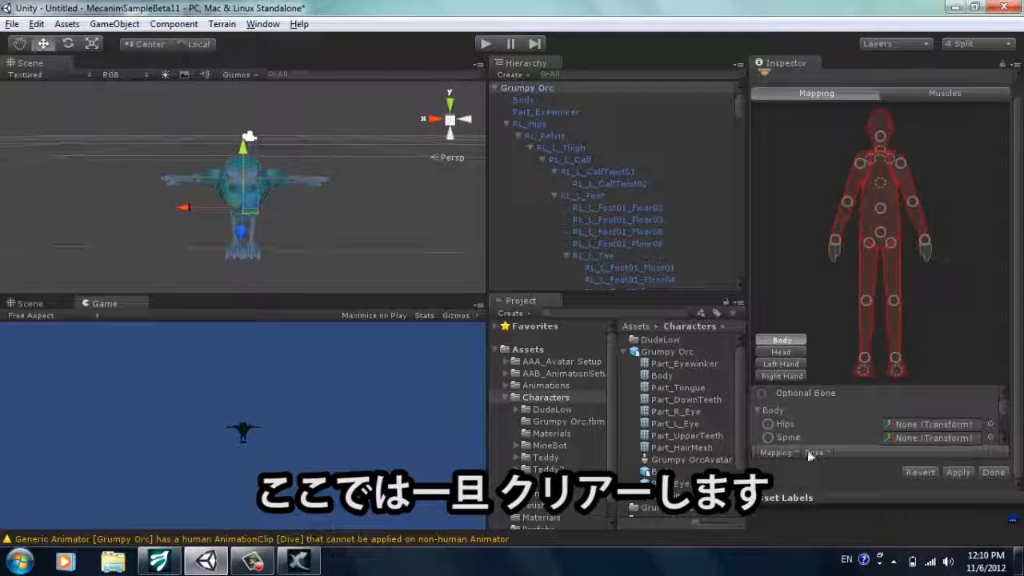
{"action": "left_click", "coordinate": [781, 352]}
{"action": "left_click", "coordinate": [780, 364]}
{"action": "left_click", "coordinate": [782, 340]}
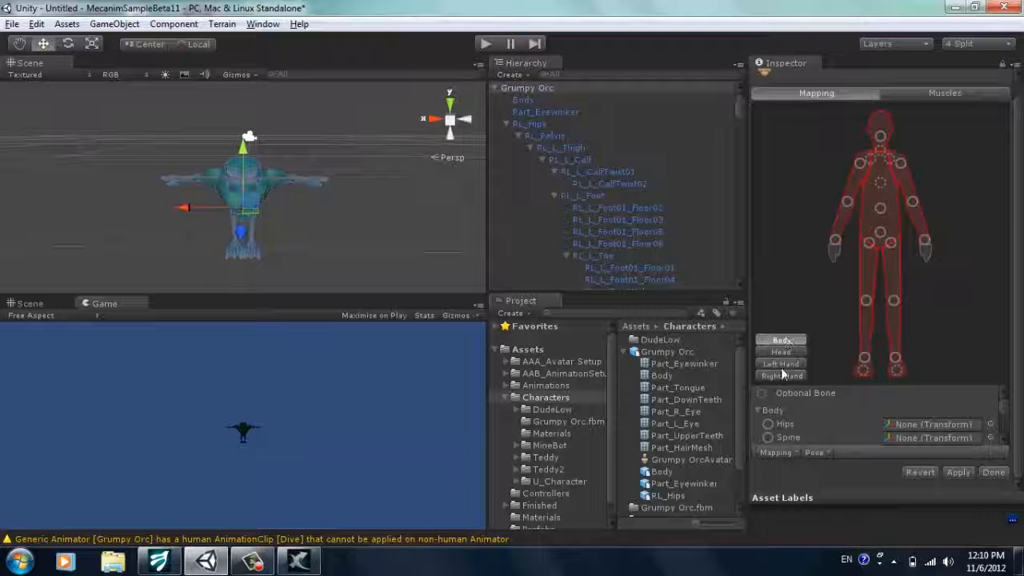
Step: Automap the Grumpy Orc avatar's bones and check the head, left hand, right hand and body mapping views
{"action": "left_click", "coordinate": [776, 452]}
{"action": "left_click", "coordinate": [794, 490]}
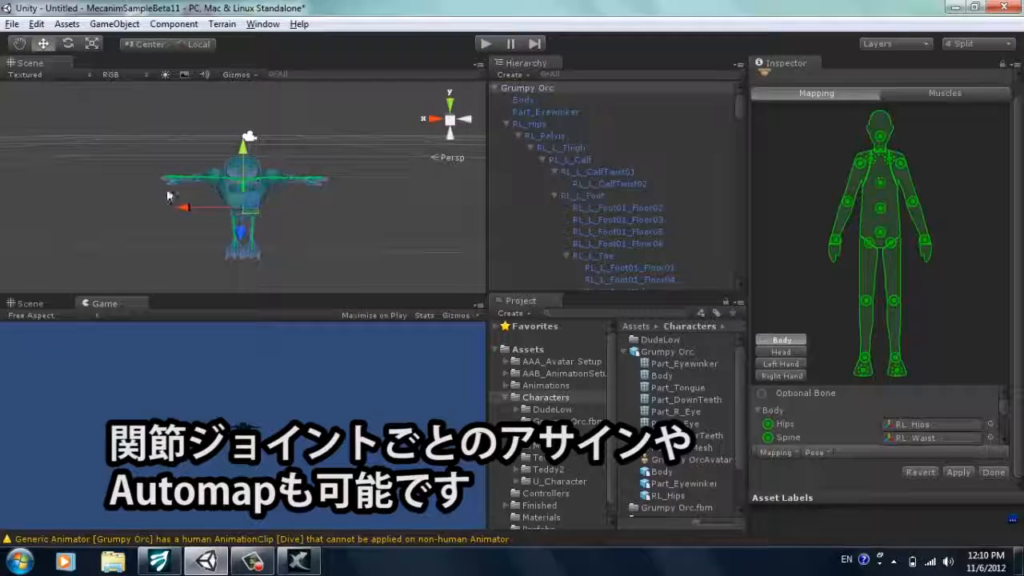
{"action": "left_click", "coordinate": [787, 352]}
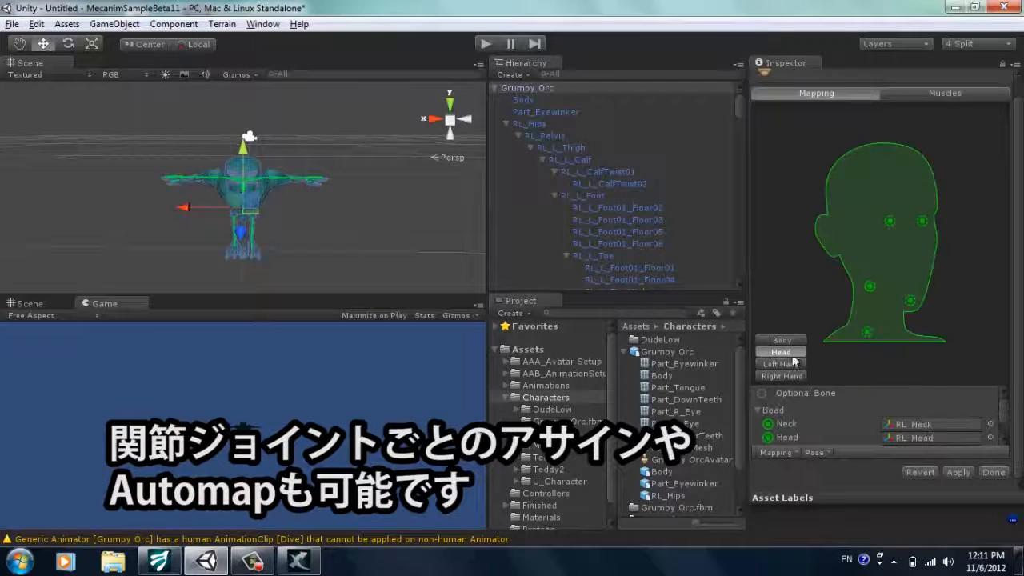
{"action": "left_click", "coordinate": [782, 364]}
{"action": "left_click", "coordinate": [782, 375]}
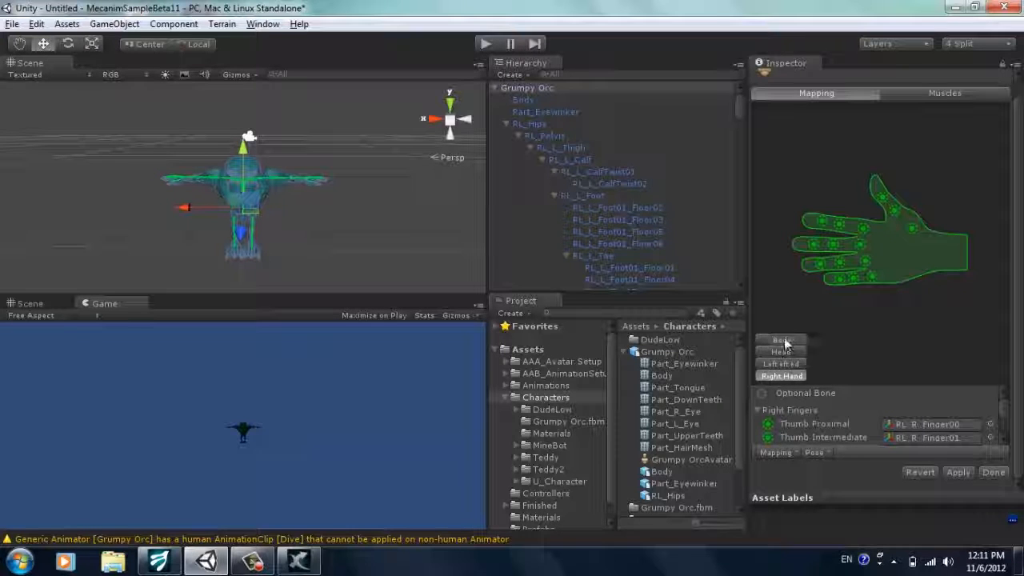
{"action": "left_click", "coordinate": [784, 341]}
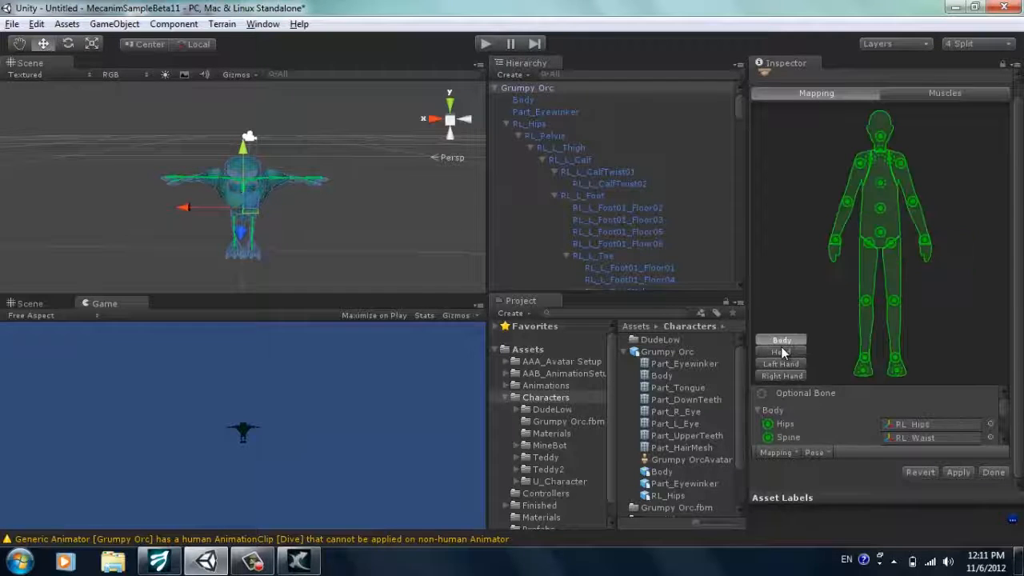
Step: Enforce the T-Pose on the Grumpy Orc avatar, inspect the pose in the scene, and finish the avatar configuration
{"action": "left_click", "coordinate": [815, 454]}
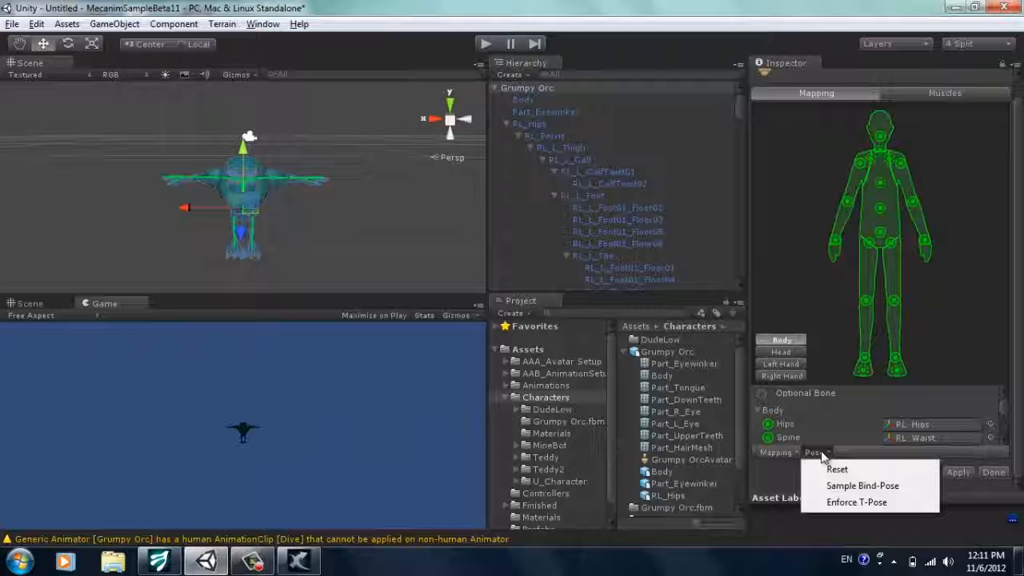
{"action": "left_click", "coordinate": [866, 502]}
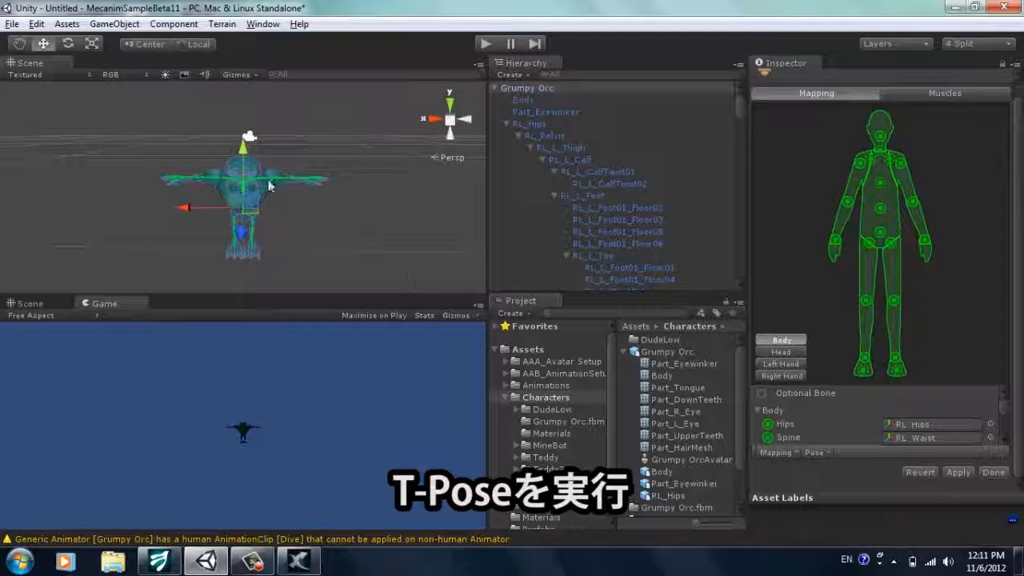
{"action": "left_click_drag", "start_coordinate": [296, 172], "coordinate": [299, 233], "text": "alt"}
{"action": "scroll", "coordinate": [299, 232], "scroll_direction": "up", "scroll_amount": 2}
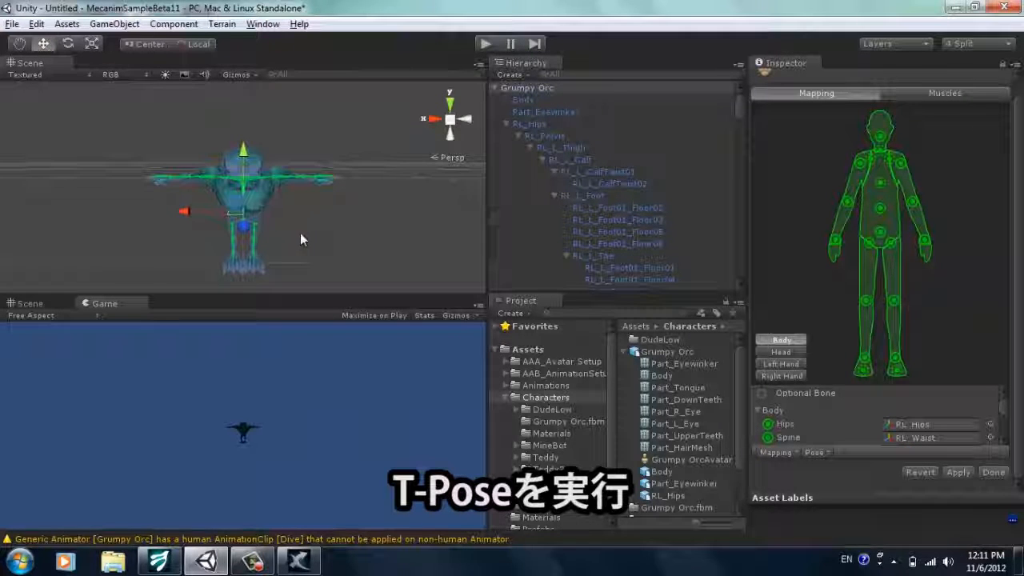
{"action": "left_click", "coordinate": [992, 473]}
{"action": "left_click", "coordinate": [517, 310]}
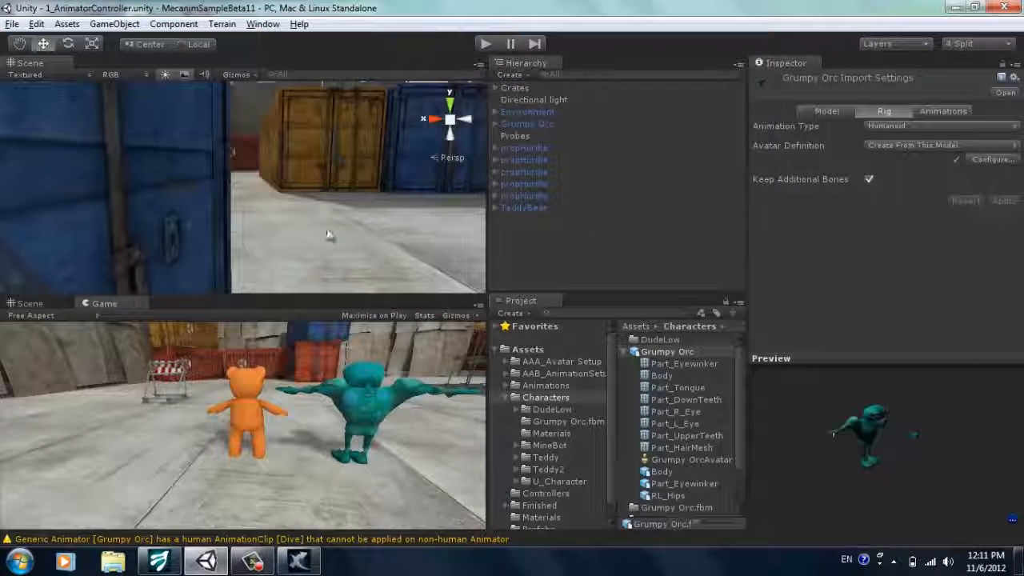
Step: Frame the Grumpy Orc in the scene view and test-run the scene, ending in edit mode
{"action": "left_click", "coordinate": [524, 122]}
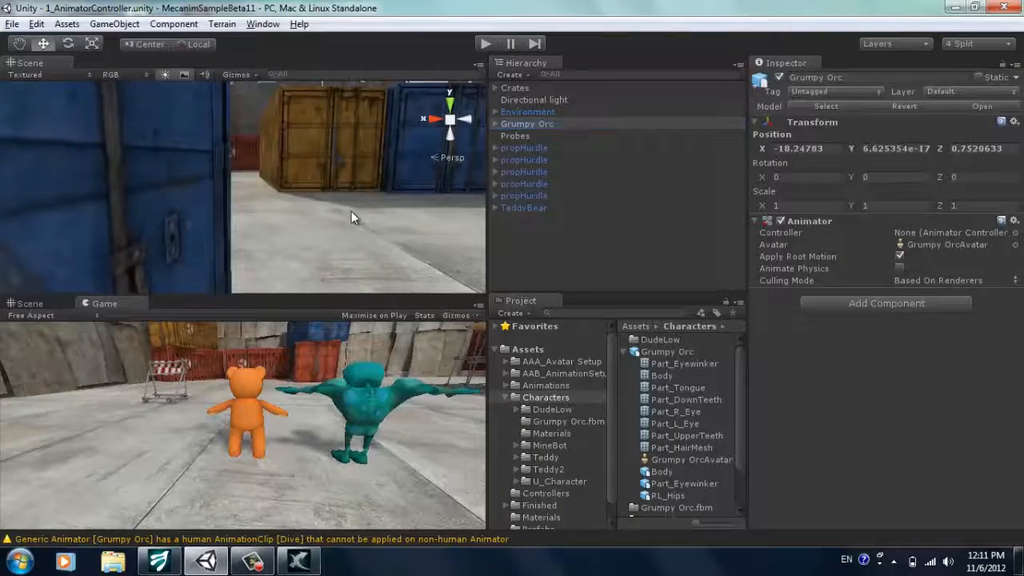
{"action": "key", "text": "f"}
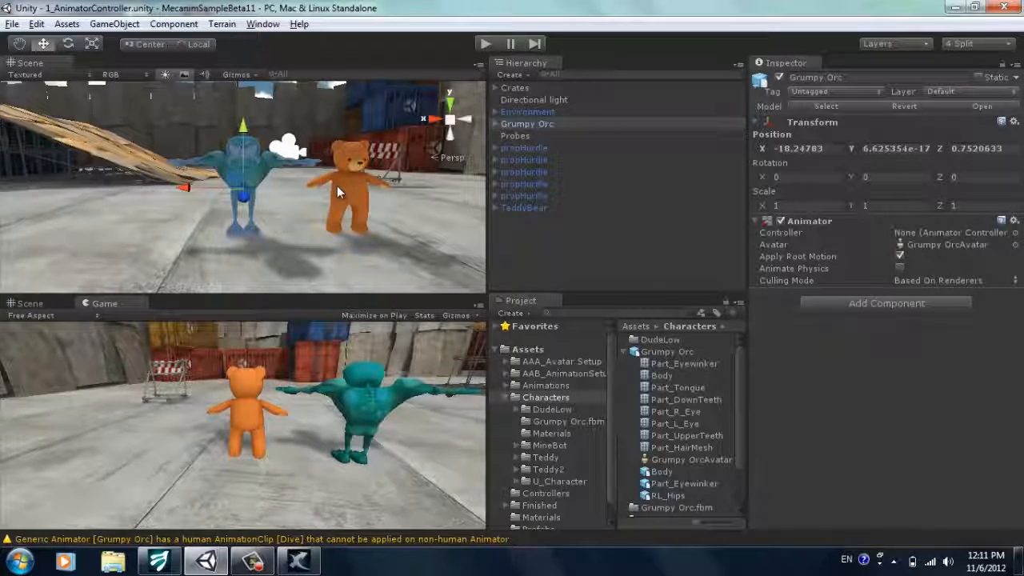
{"action": "left_click", "coordinate": [485, 44]}
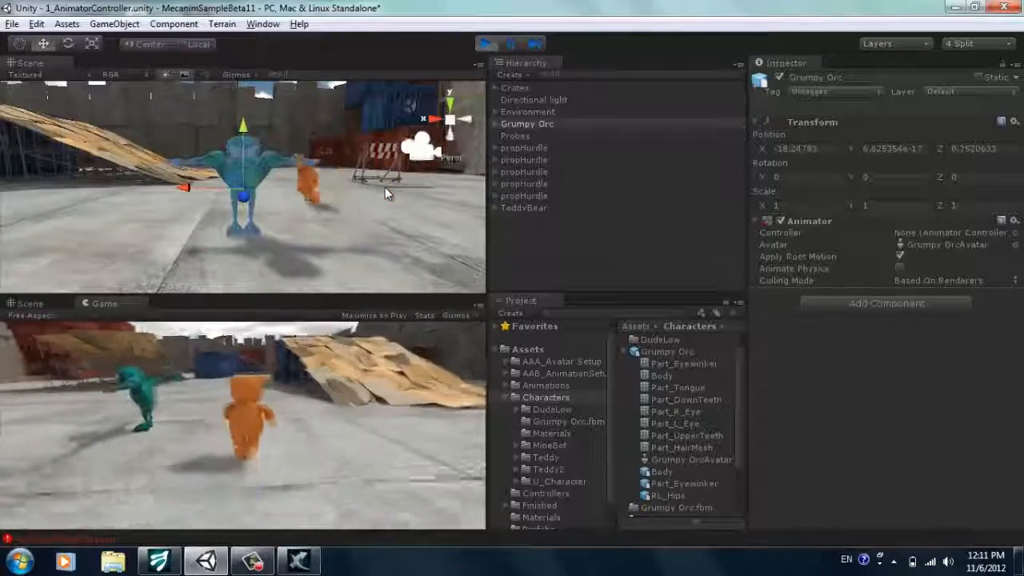
{"action": "left_click", "coordinate": [484, 45]}
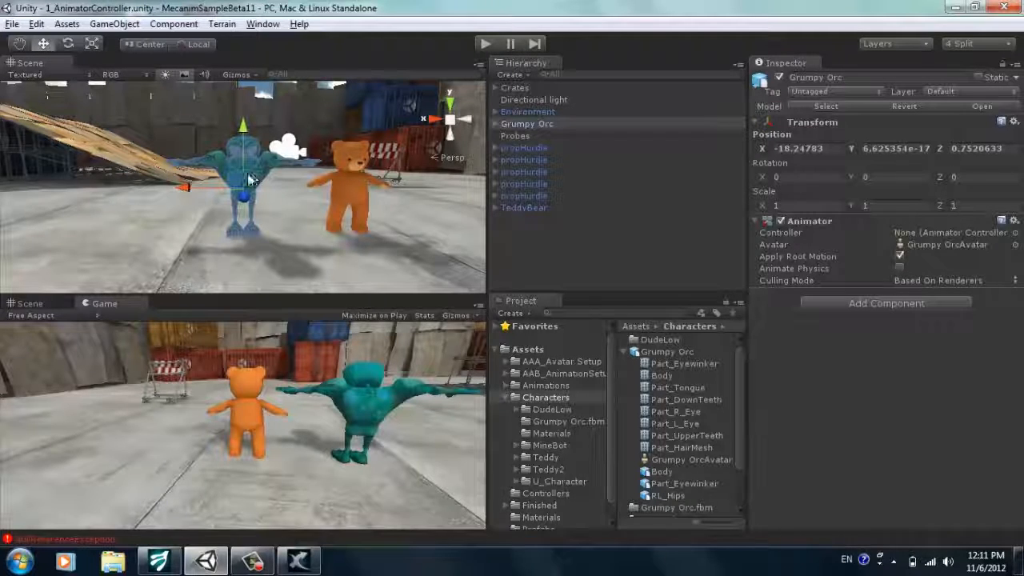
Step: Add a Character Controller physics component to the Grumpy Orc in the scene hierarchy
{"action": "left_click", "coordinate": [506, 395]}
{"action": "left_click", "coordinate": [516, 136]}
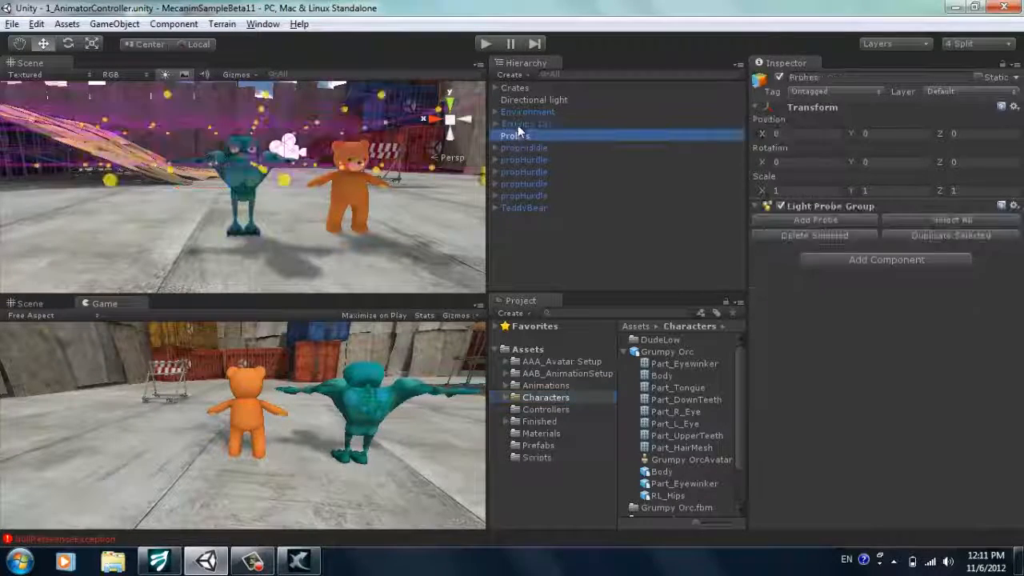
{"action": "left_click", "coordinate": [518, 124]}
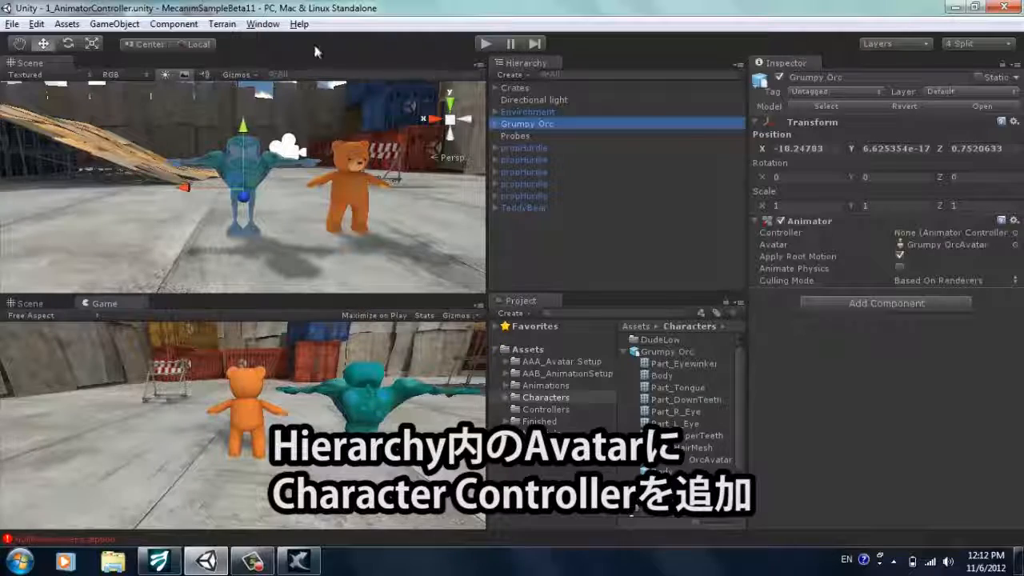
{"action": "left_click", "coordinate": [188, 25]}
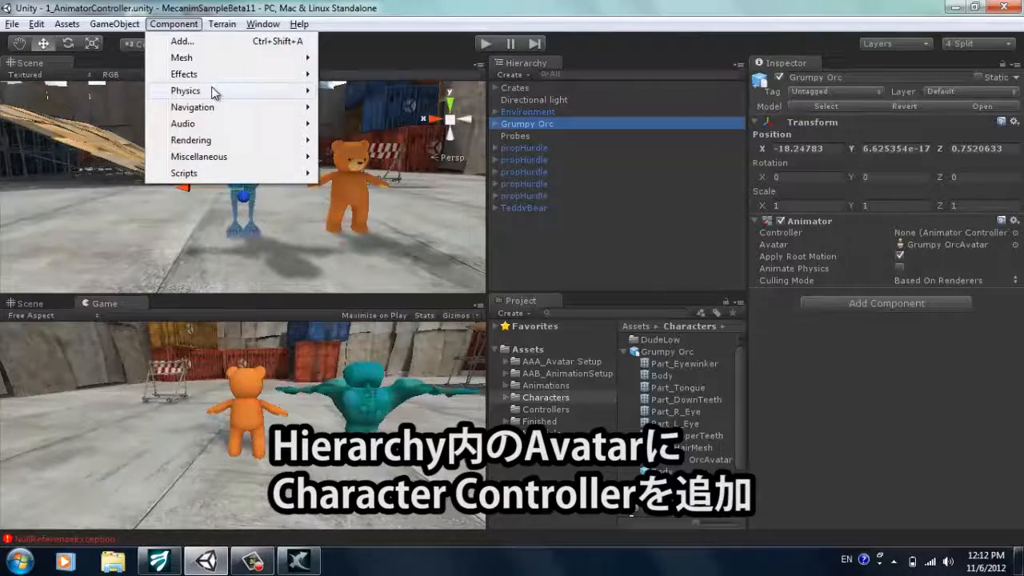
{"action": "mouse_move", "coordinate": [214, 93]}
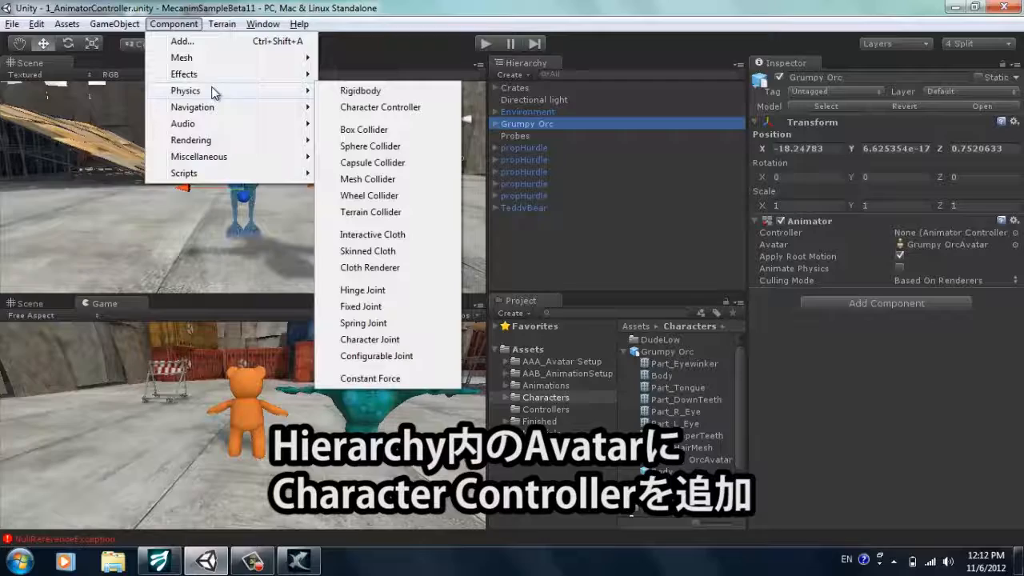
{"action": "left_click", "coordinate": [413, 108]}
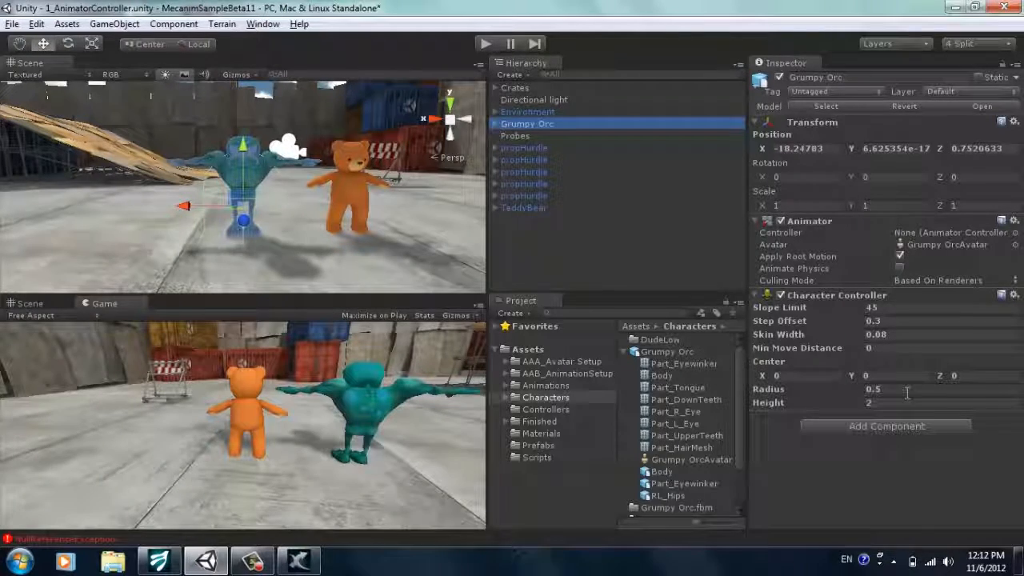
Step: Roughly fit the Character Controller capsule to the Grumpy Orc's body with height 1.44 and center Y 0.72
{"action": "left_click_drag", "start_coordinate": [861, 404], "coordinate": [874, 379]}
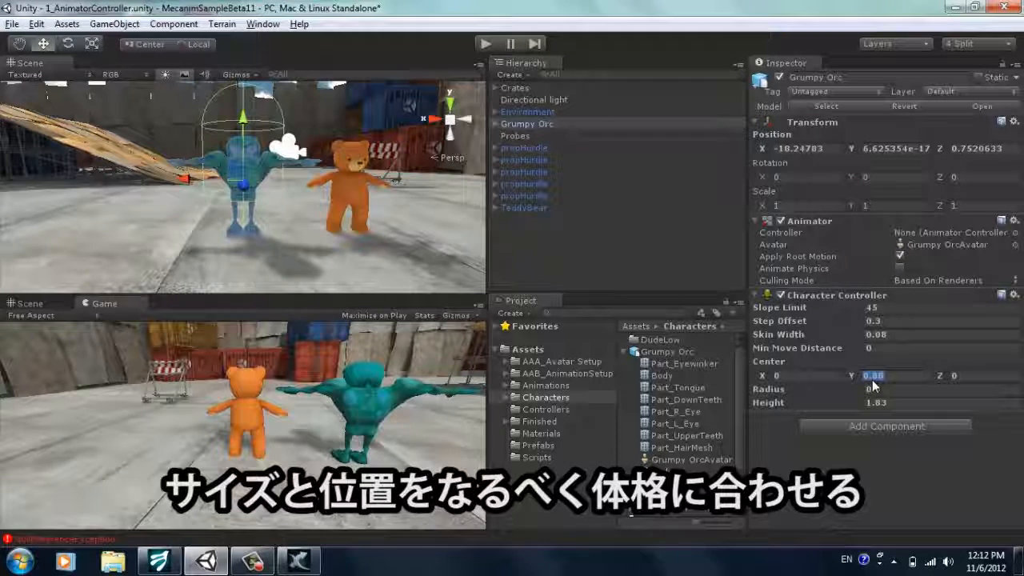
{"action": "type", "text": "0"}
{"action": "mouse_move", "coordinate": [874, 386]}
{"action": "left_mouse_down"}
{"action": "mouse_move", "coordinate": [850, 411]}
{"action": "mouse_move", "coordinate": [854, 386]}
{"action": "left_mouse_up"}
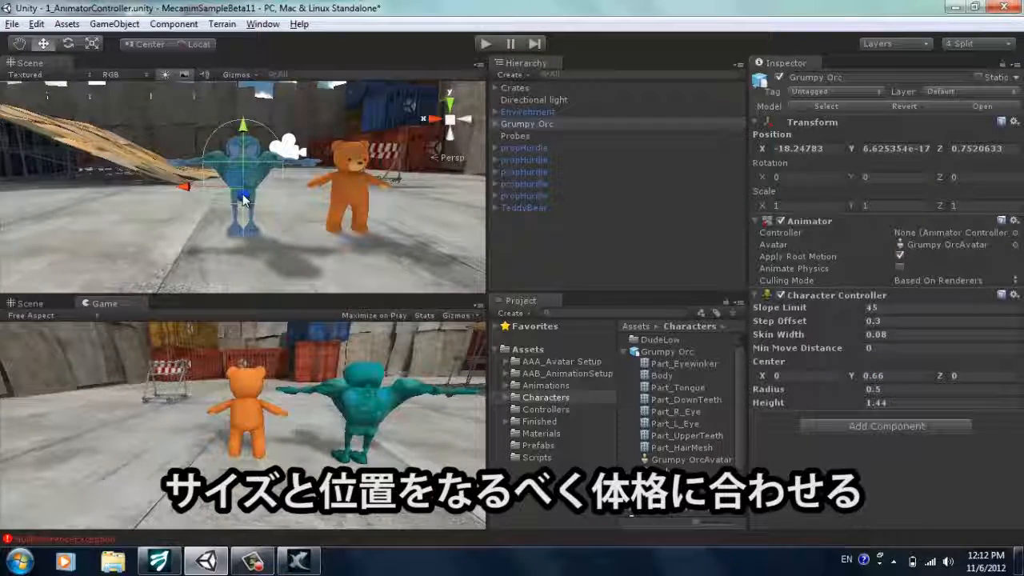
{"action": "key", "text": "alt"}
{"action": "mouse_move", "coordinate": [313, 212]}
{"action": "left_mouse_down", "text": "alt"}
{"action": "mouse_move", "coordinate": [290, 171]}
{"action": "mouse_move", "coordinate": [160, 216]}
{"action": "mouse_move", "coordinate": [119, 194]}
{"action": "mouse_move", "coordinate": [325, 214]}
{"action": "left_mouse_up", "text": "alt"}
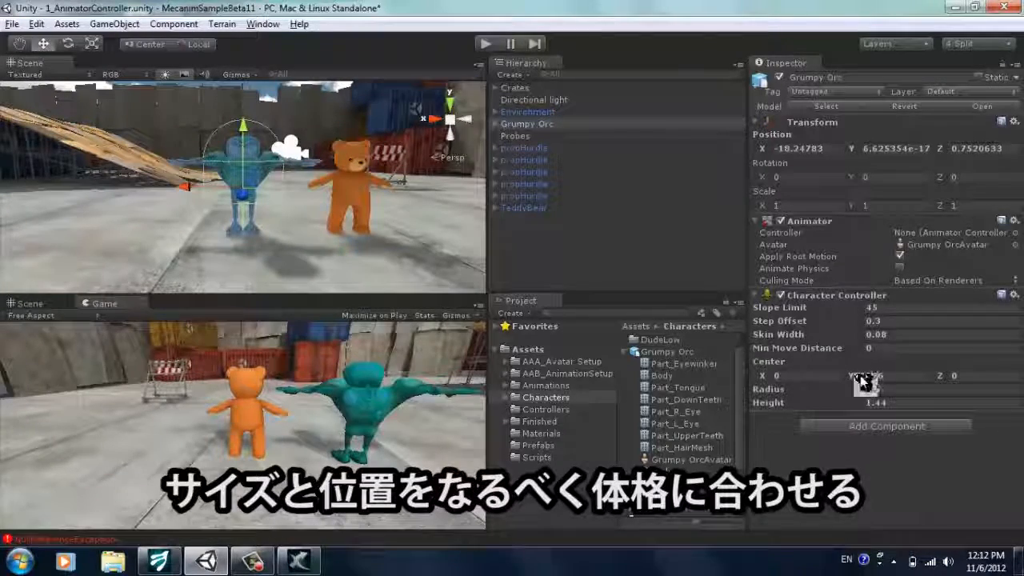
{"action": "double_click", "coordinate": [862, 376]}
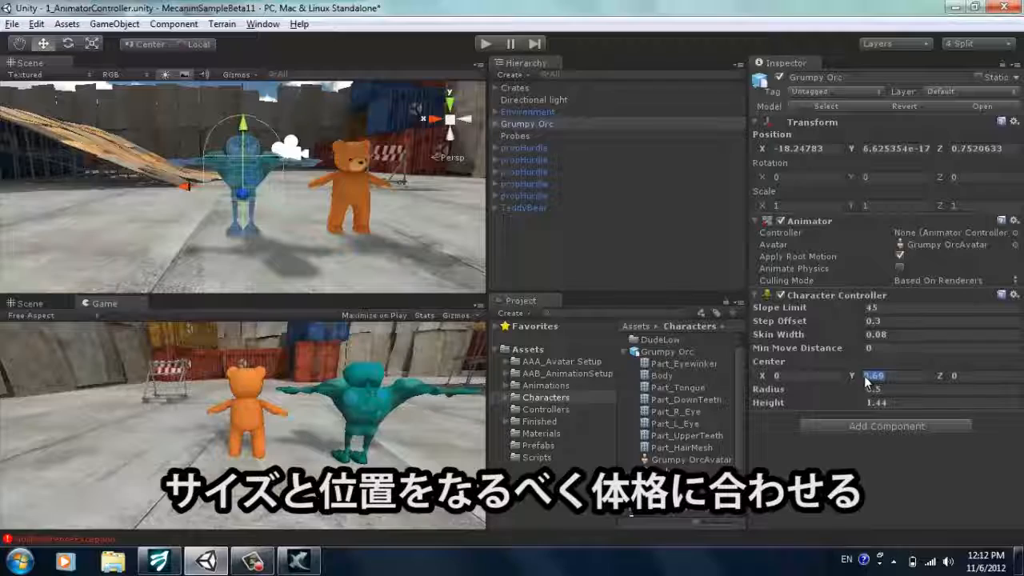
{"action": "type", "text": "0.72"}
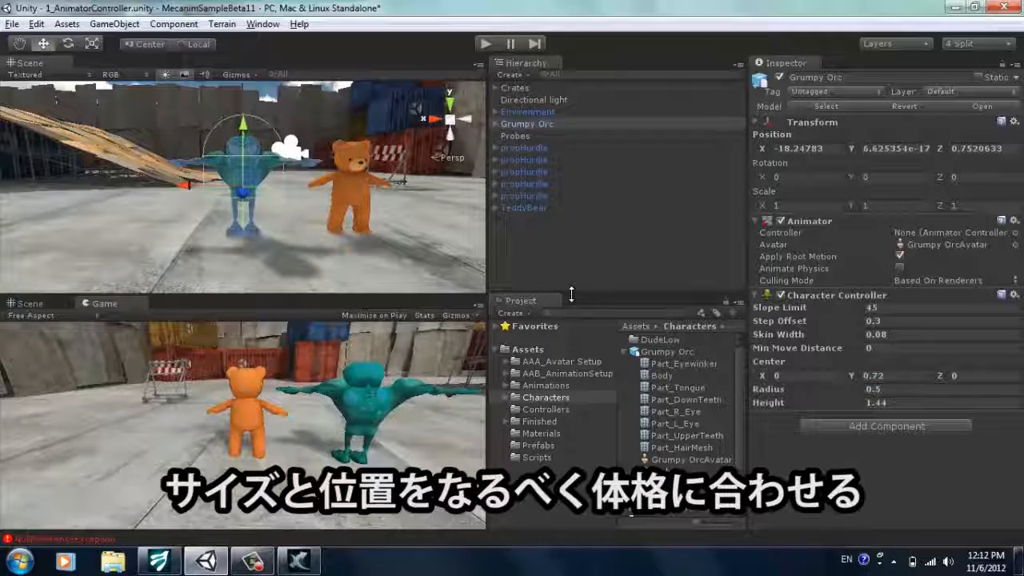
Step: Set the Grumpy Orc's Character Controller height to 1.26 and its center Y to 0.64
{"action": "double_click", "coordinate": [868, 404]}
{"action": "type", "text": "1.26"}
{"action": "key", "text": "Return"}
{"action": "double_click", "coordinate": [862, 377]}
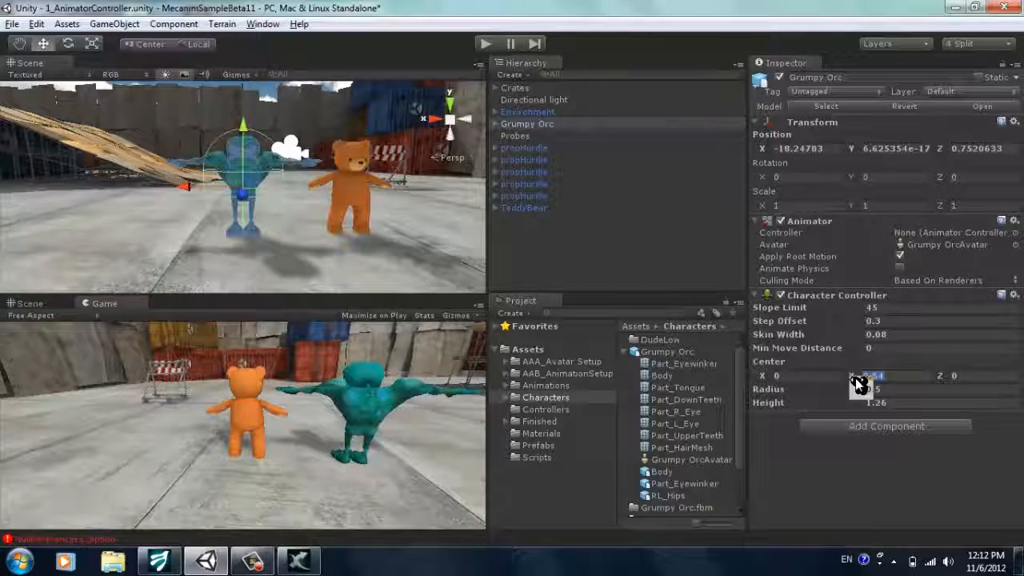
{"action": "type", "text": "0.64"}
{"action": "key", "text": "Return"}
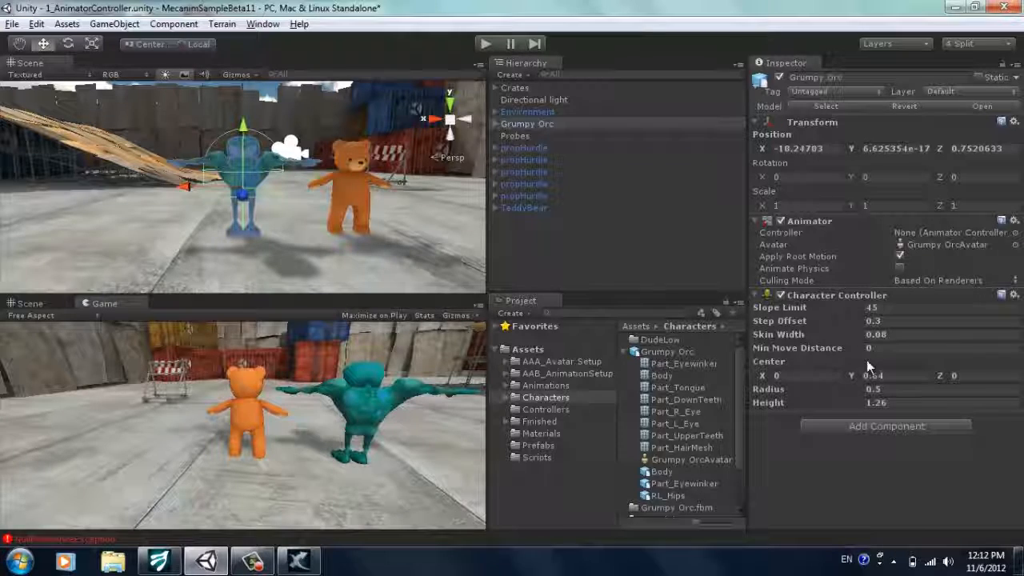
Step: Assign the IdleRunJump controller from the Controllers folder to the Grumpy Orc's Animator and test-run the scene
{"action": "left_click_drag", "start_coordinate": [527, 124], "coordinate": [516, 137]}
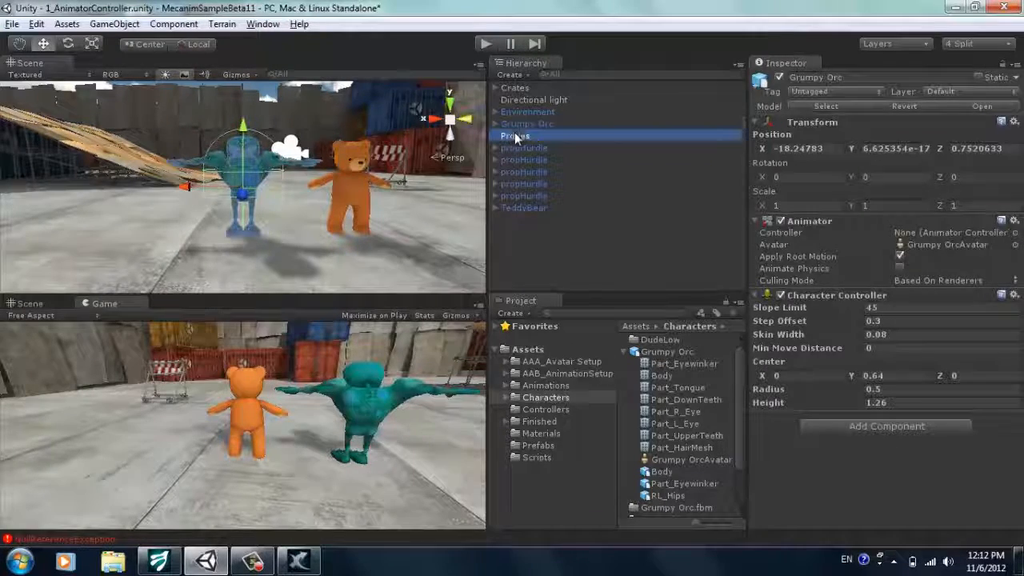
{"action": "left_click", "coordinate": [529, 116]}
{"action": "left_click", "coordinate": [532, 127]}
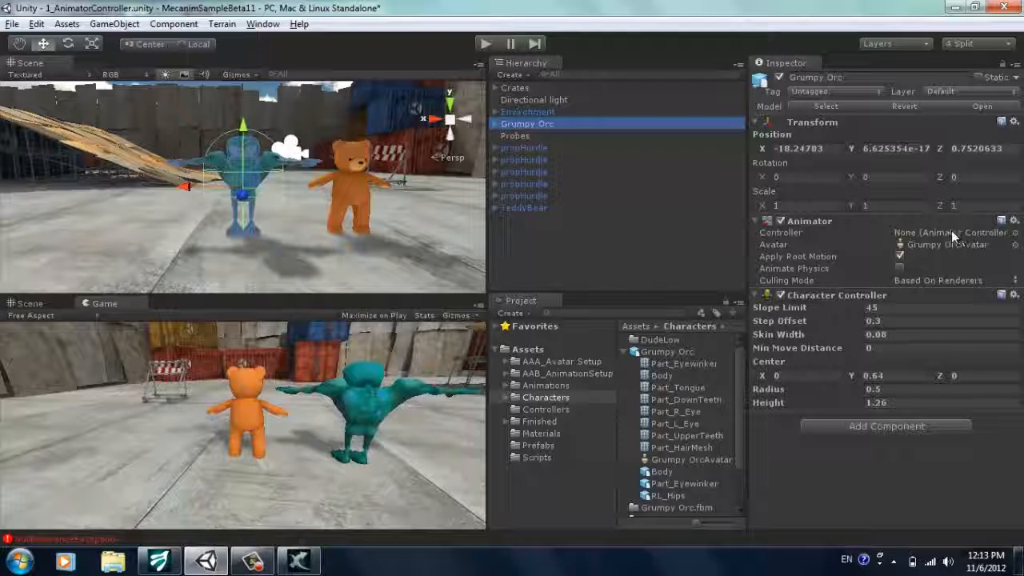
{"action": "left_click", "coordinate": [540, 409]}
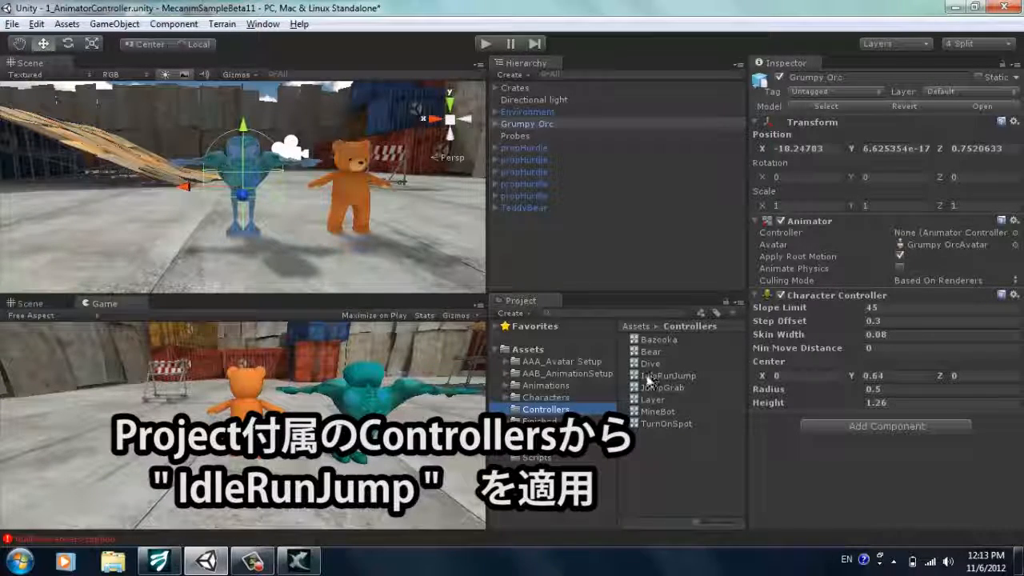
{"action": "left_click_drag", "start_coordinate": [644, 376], "coordinate": [889, 301]}
{"action": "left_click_drag", "start_coordinate": [930, 234], "coordinate": [928, 232]}
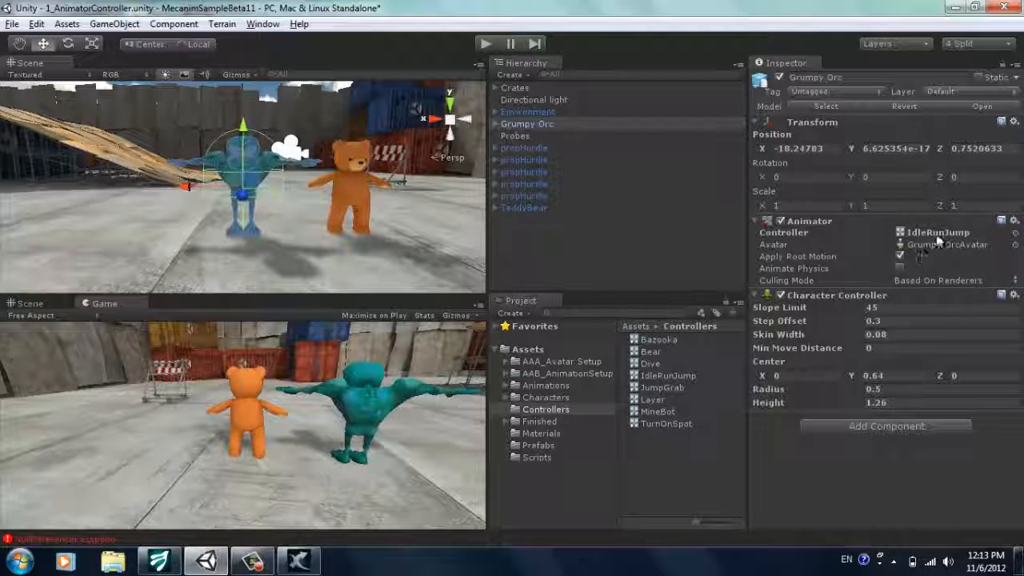
{"action": "left_click", "coordinate": [488, 45]}
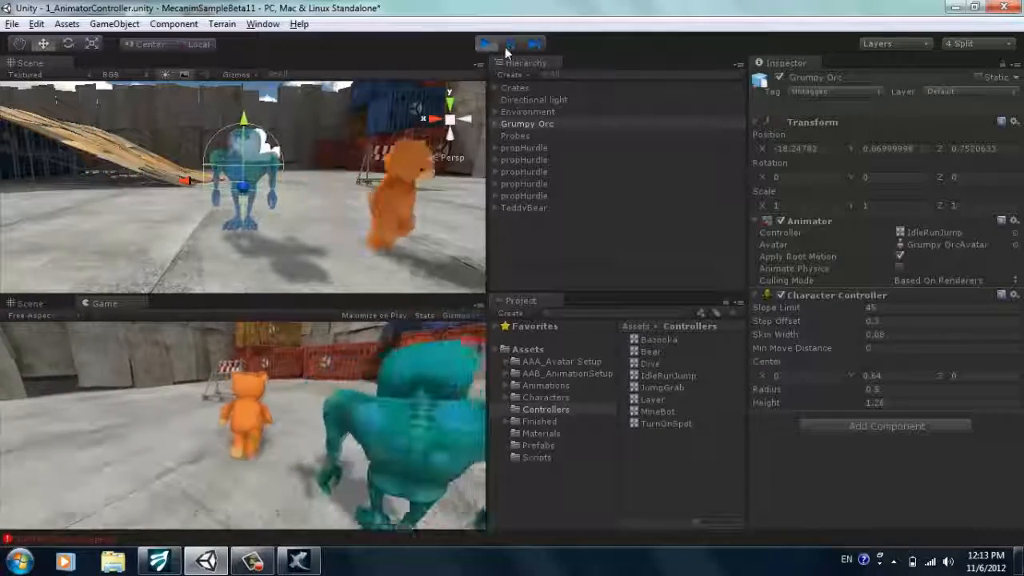
{"action": "left_click", "coordinate": [485, 44]}
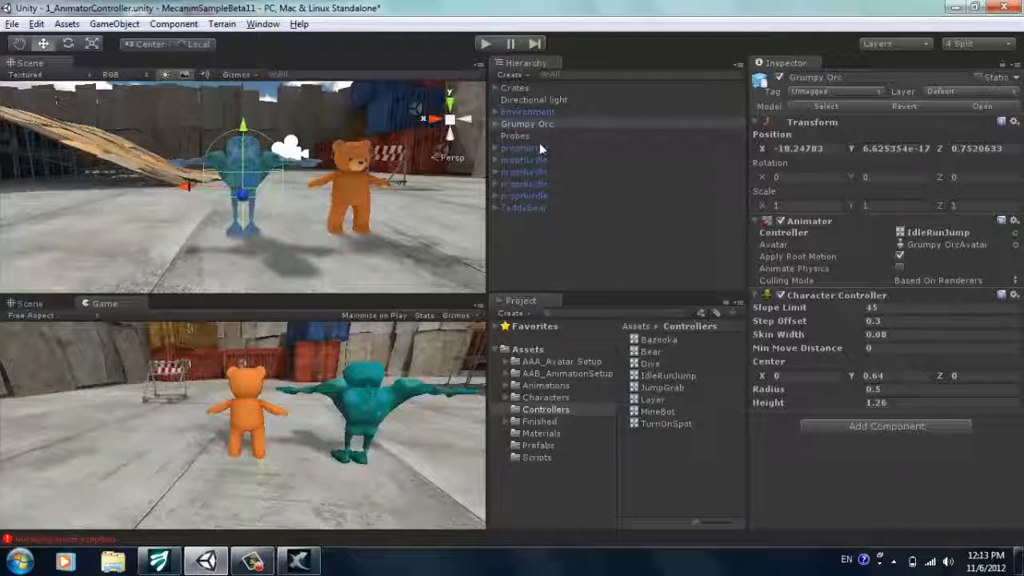
Step: Attach the IdleRunJump script from the Scripts folder to the Grumpy Orc and play the scene, steering it forward and to the right
{"action": "left_click", "coordinate": [537, 456]}
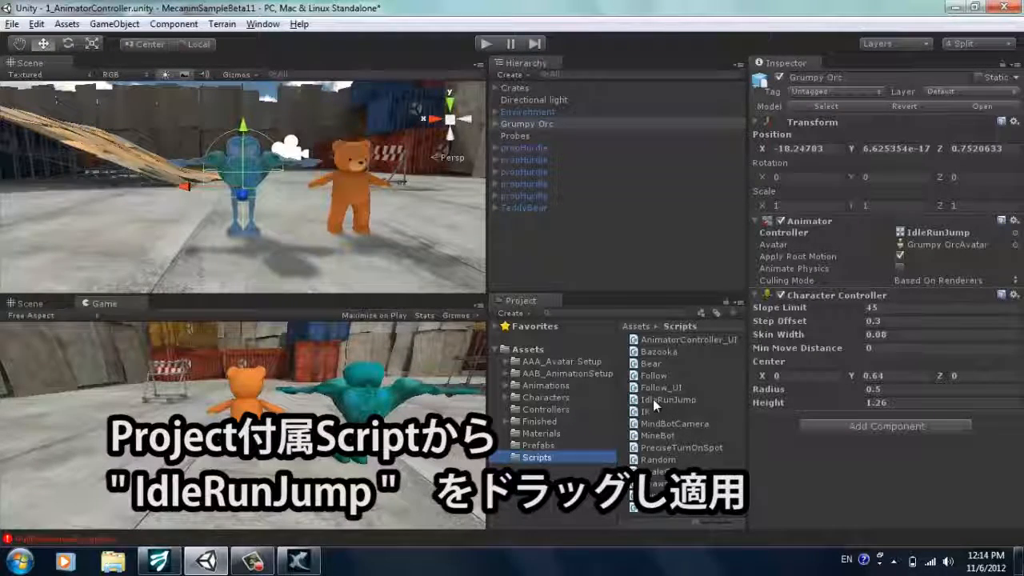
{"action": "left_click_drag", "start_coordinate": [655, 399], "coordinate": [874, 485]}
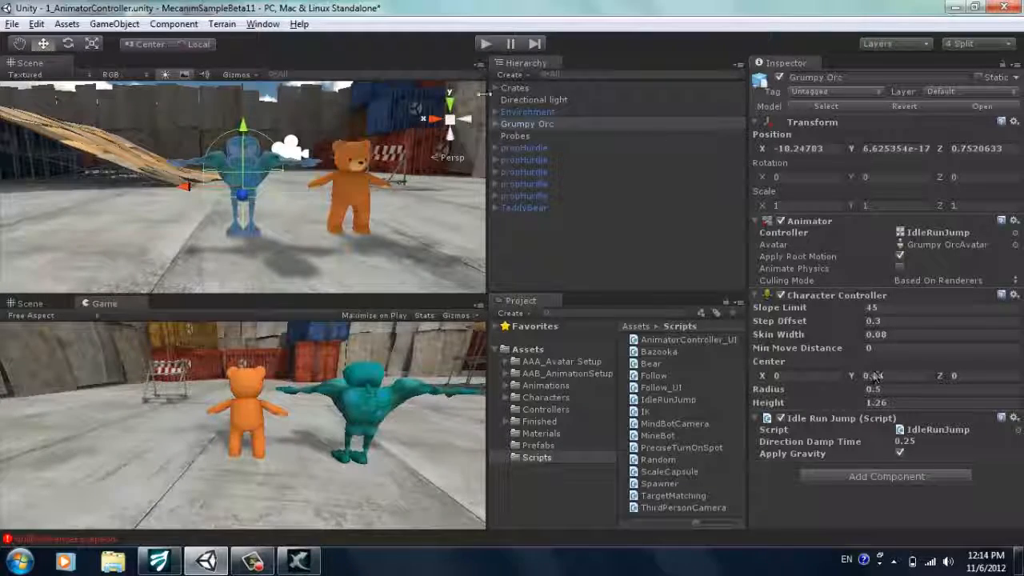
{"action": "left_click", "coordinate": [483, 45]}
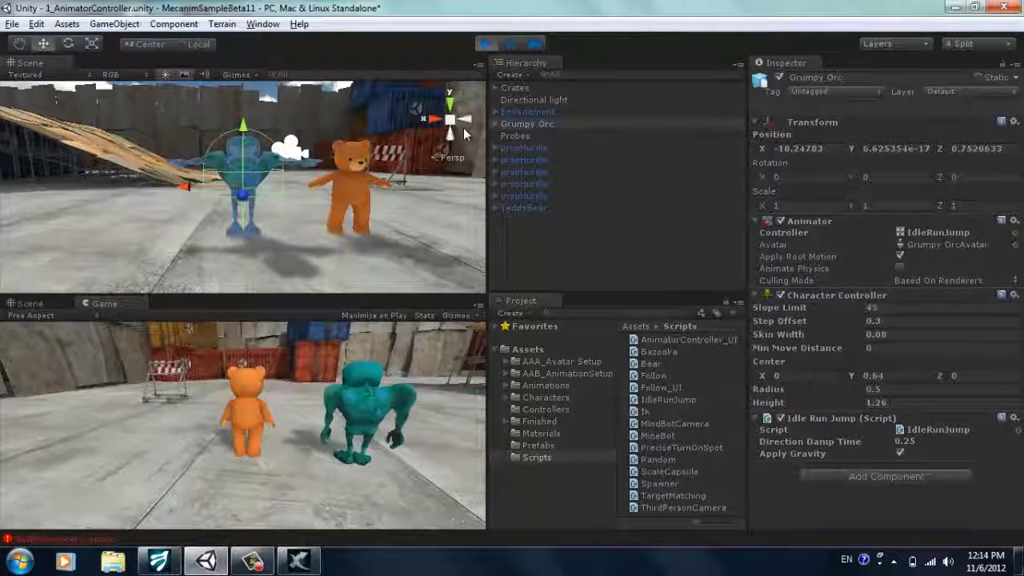
{"action": "key", "text": "Up"}
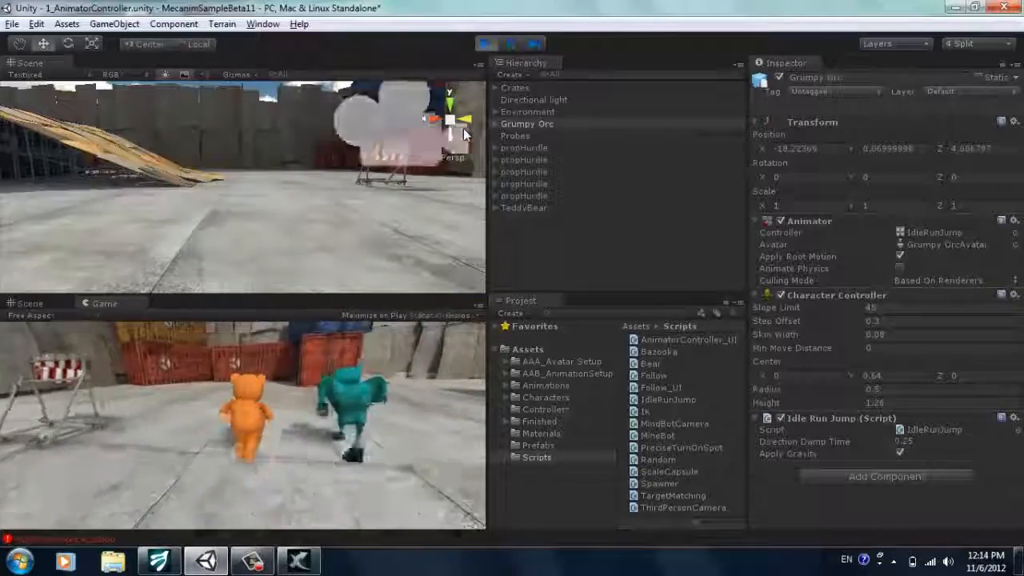
{"action": "key", "text": "Right"}
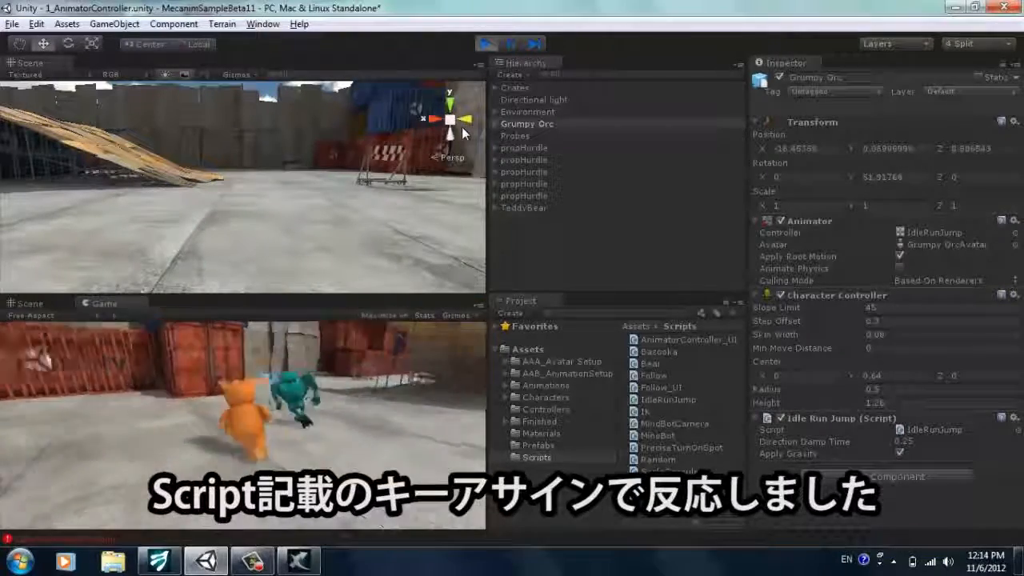
Step: Steer the running characters left and right through the scene in play mode, and stop the test run
{"action": "key", "text": "Left"}
{"action": "key", "text": "Right"}
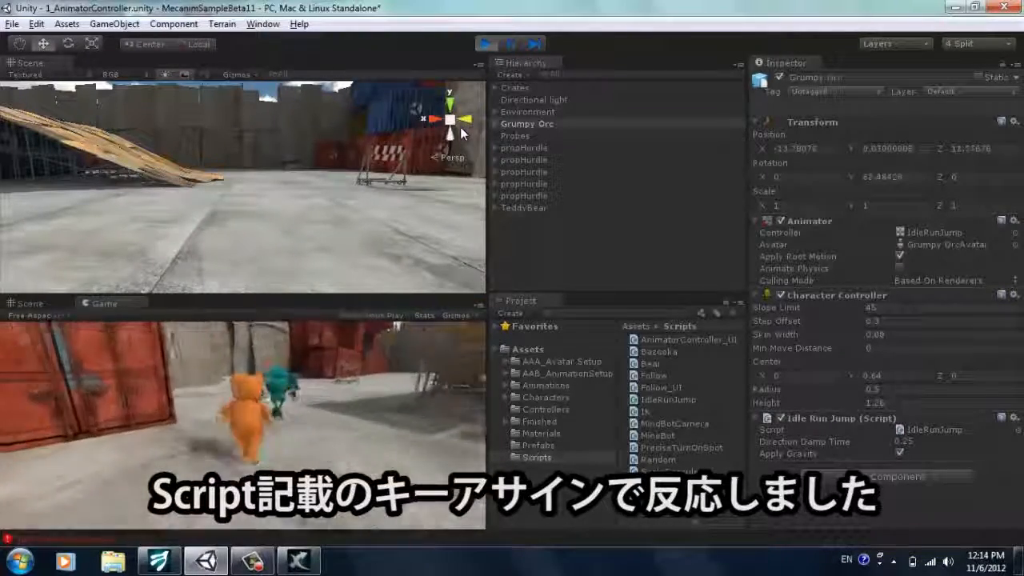
{"action": "key", "text": "Left"}
{"action": "key", "text": "Right"}
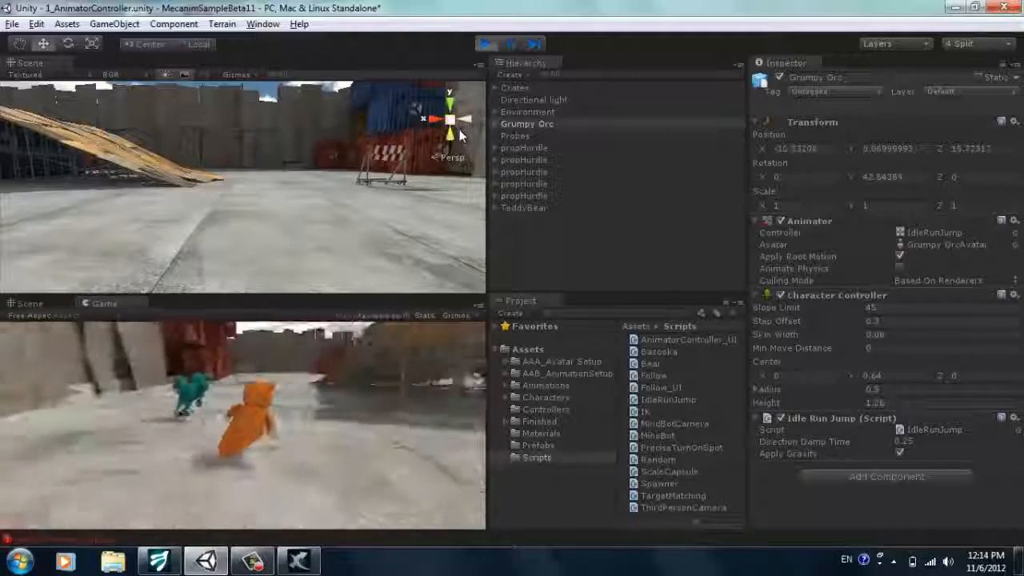
{"action": "left_click", "coordinate": [488, 44]}
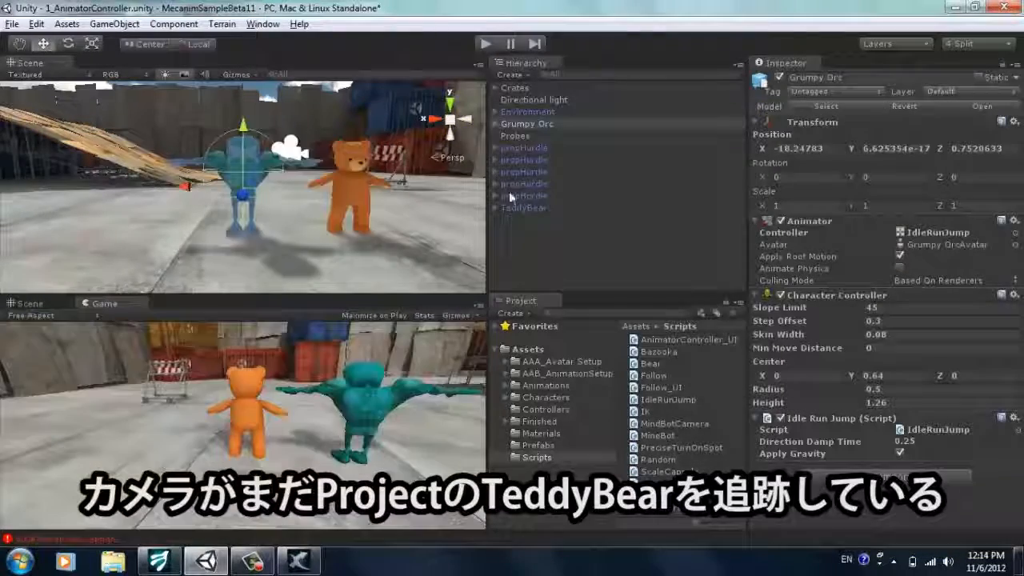
Step: Reparent the Main Camera from TeddyBear to Grumpy Orc and test-run the scene with the camera following the orc
{"action": "left_click", "coordinate": [495, 208]}
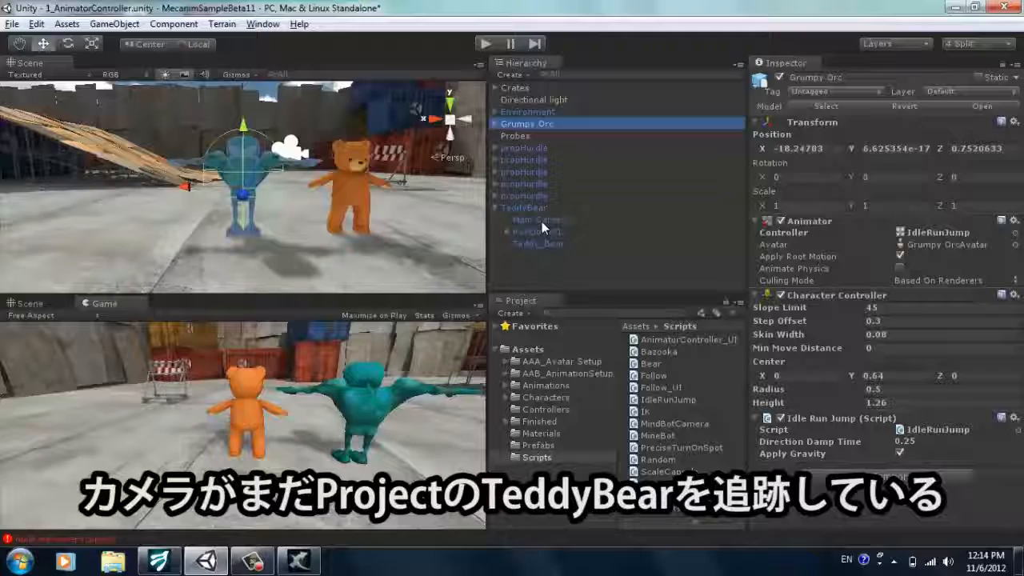
{"action": "left_click_drag", "start_coordinate": [542, 221], "coordinate": [537, 183]}
{"action": "mouse_move", "coordinate": [536, 123]}
{"action": "left_mouse_down"}
{"action": "mouse_move", "coordinate": [555, 219]}
{"action": "mouse_move", "coordinate": [542, 122]}
{"action": "left_mouse_up"}
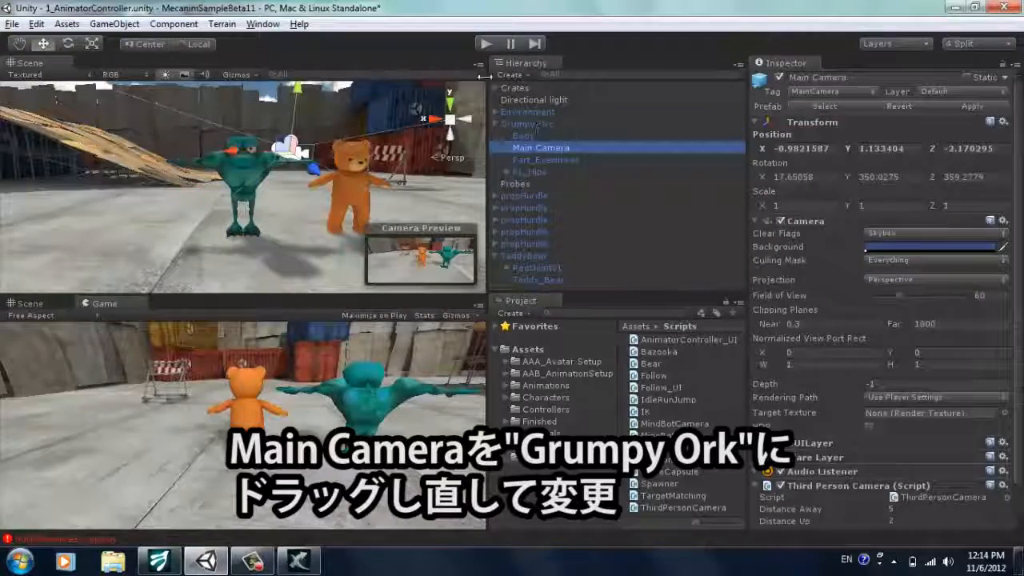
{"action": "key", "text": "ctrl+p"}
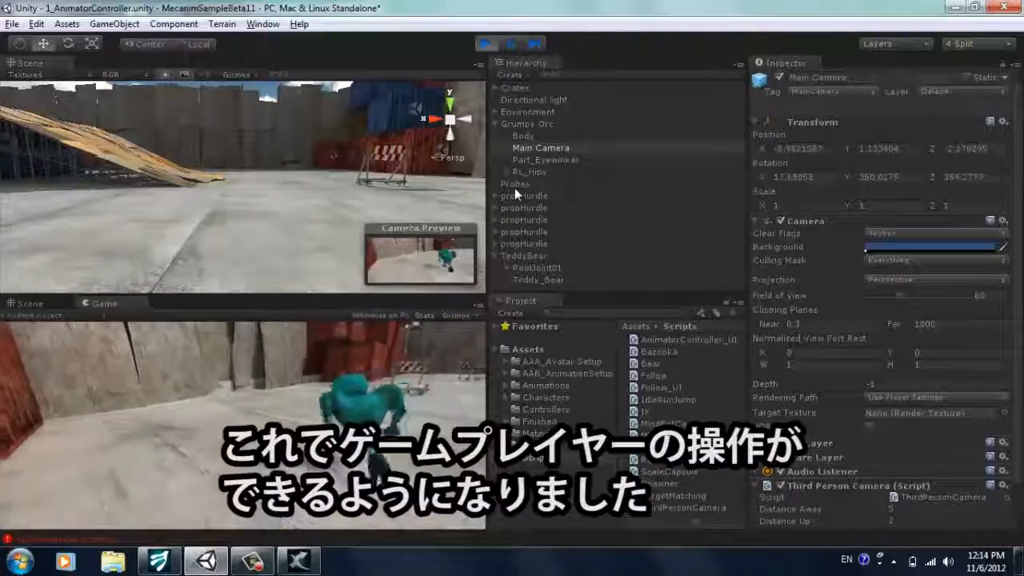
{"action": "left_click", "coordinate": [488, 42]}
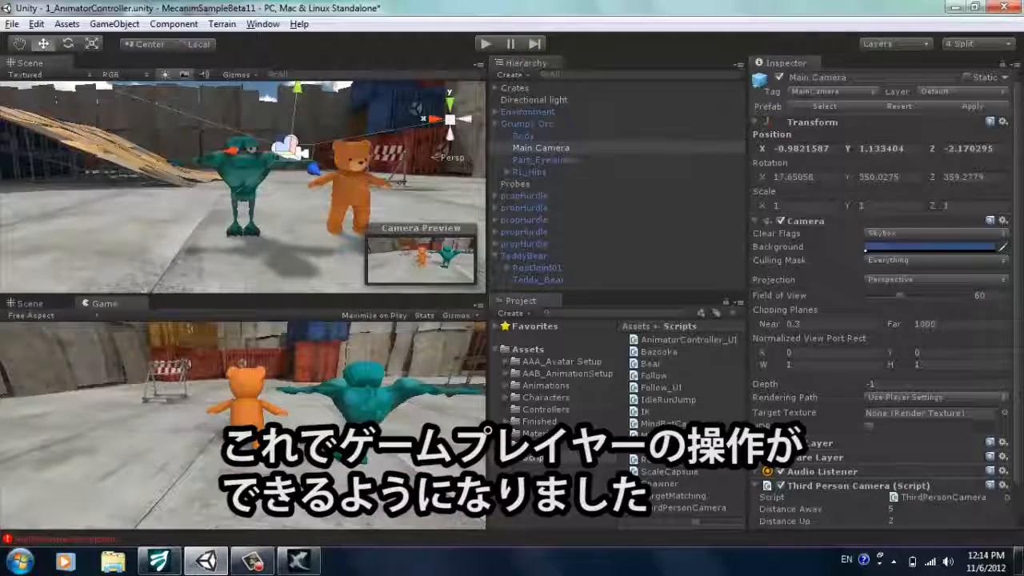
Step: Open the IdleRunJump controller from the Grumpy Orc's Animator and examine its Run and Jump states and their transitions
{"action": "left_click", "coordinate": [533, 124]}
{"action": "left_click", "coordinate": [496, 125]}
{"action": "left_click", "coordinate": [521, 134]}
{"action": "left_click", "coordinate": [522, 126]}
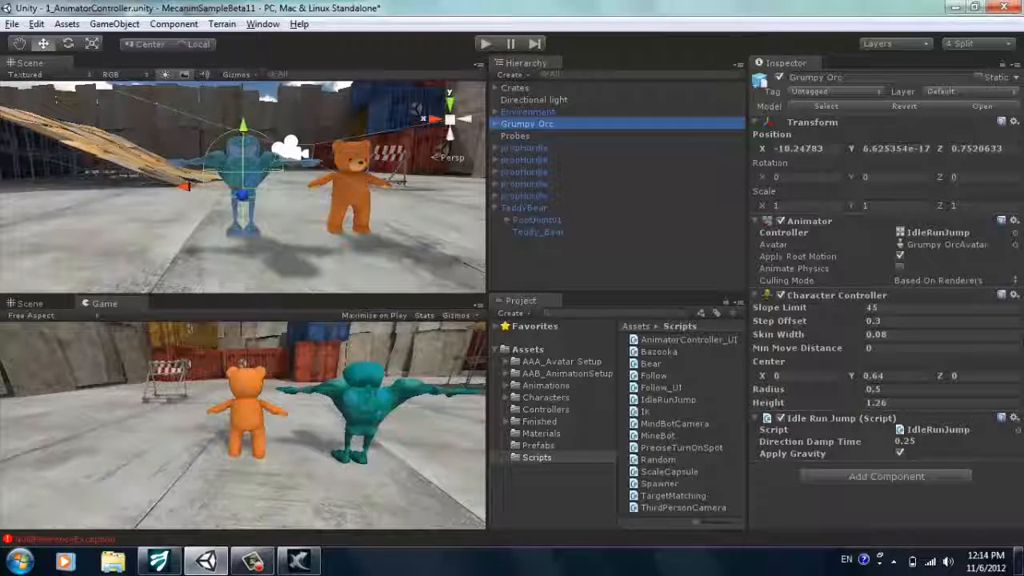
{"action": "left_click", "coordinate": [937, 314]}
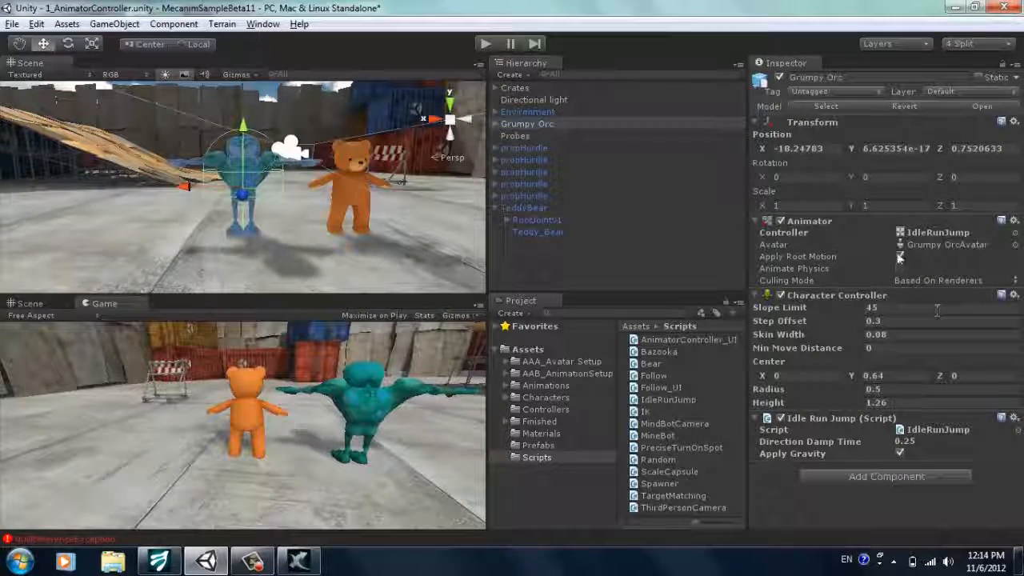
{"action": "double_click", "coordinate": [922, 231]}
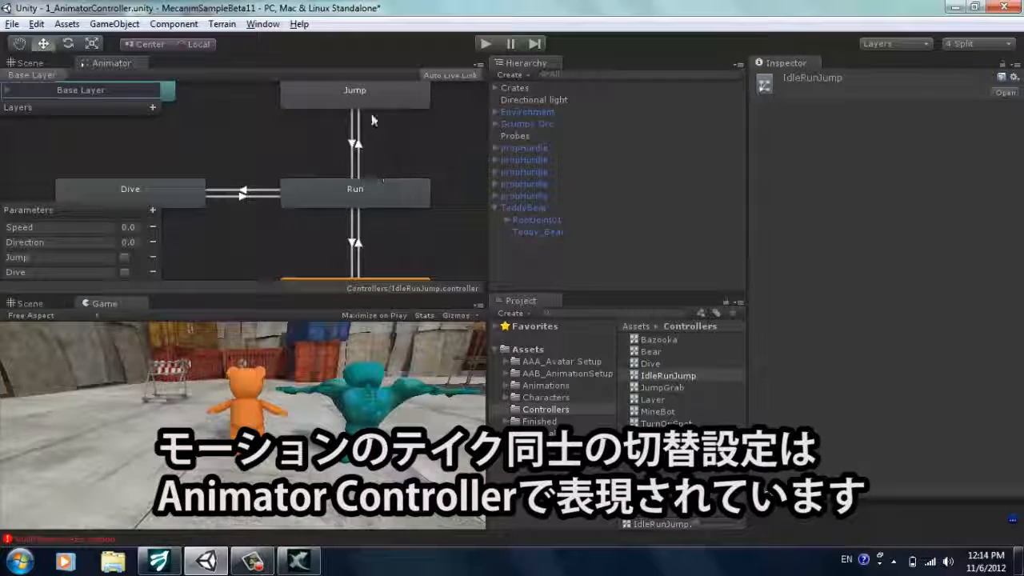
{"action": "left_click", "coordinate": [345, 190]}
{"action": "left_click", "coordinate": [360, 98]}
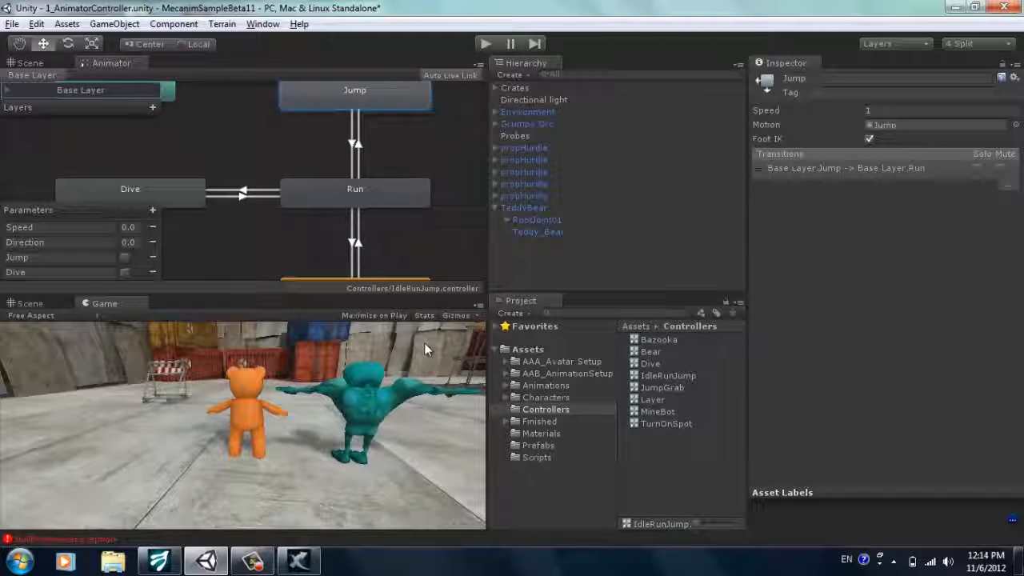
Step: Play the scene again and watch the characters in the Scene view instead of the Animator graph
{"action": "left_click", "coordinate": [485, 44]}
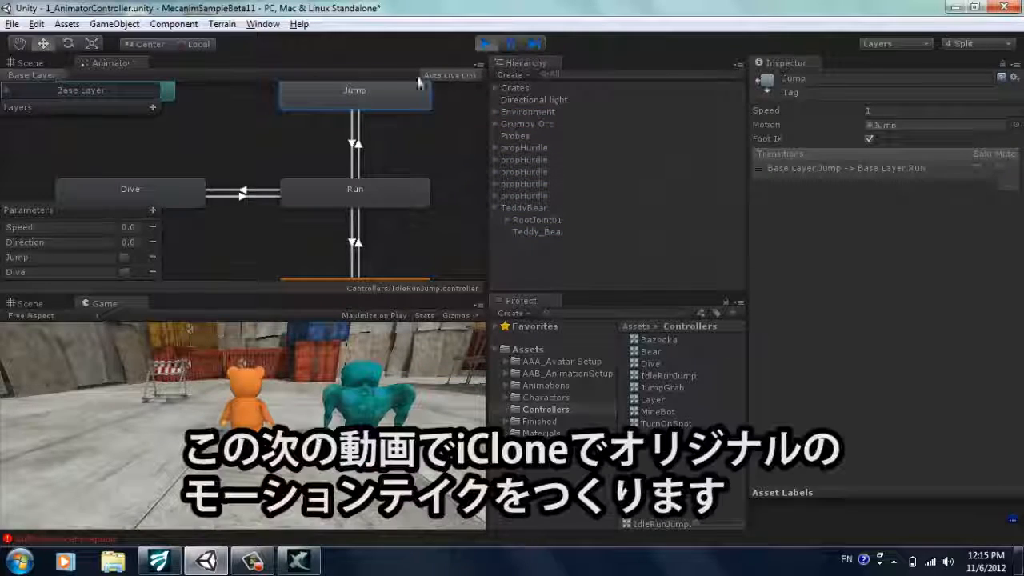
{"action": "left_click", "coordinate": [31, 62]}
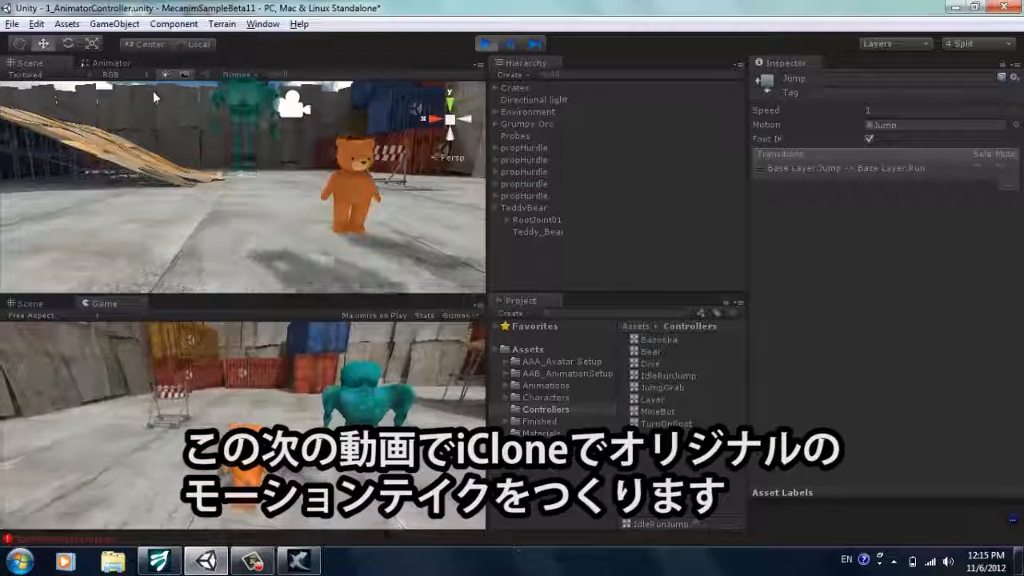